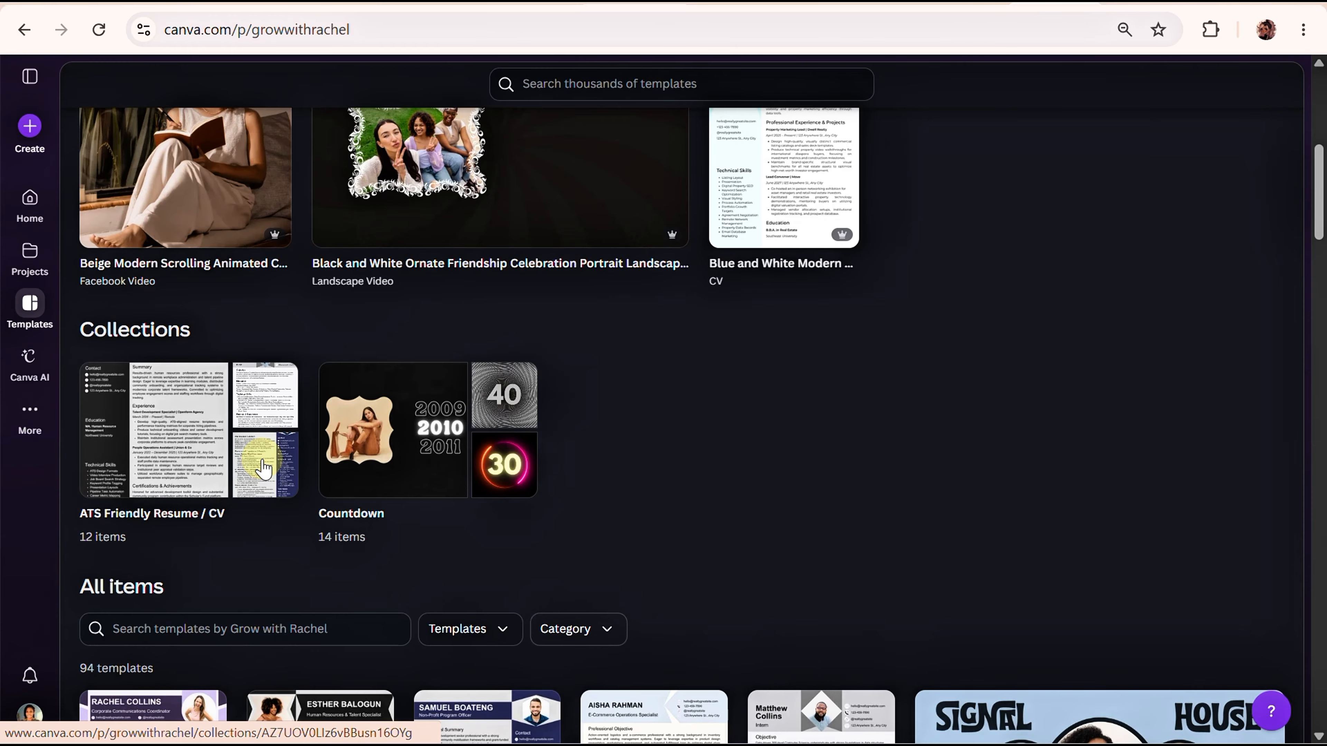
Open the ATS Friendly Resume / CV collection and start customising the Grey Professional Intern CV Resume template.
{"action": "left_click", "coordinate": [266, 467]}
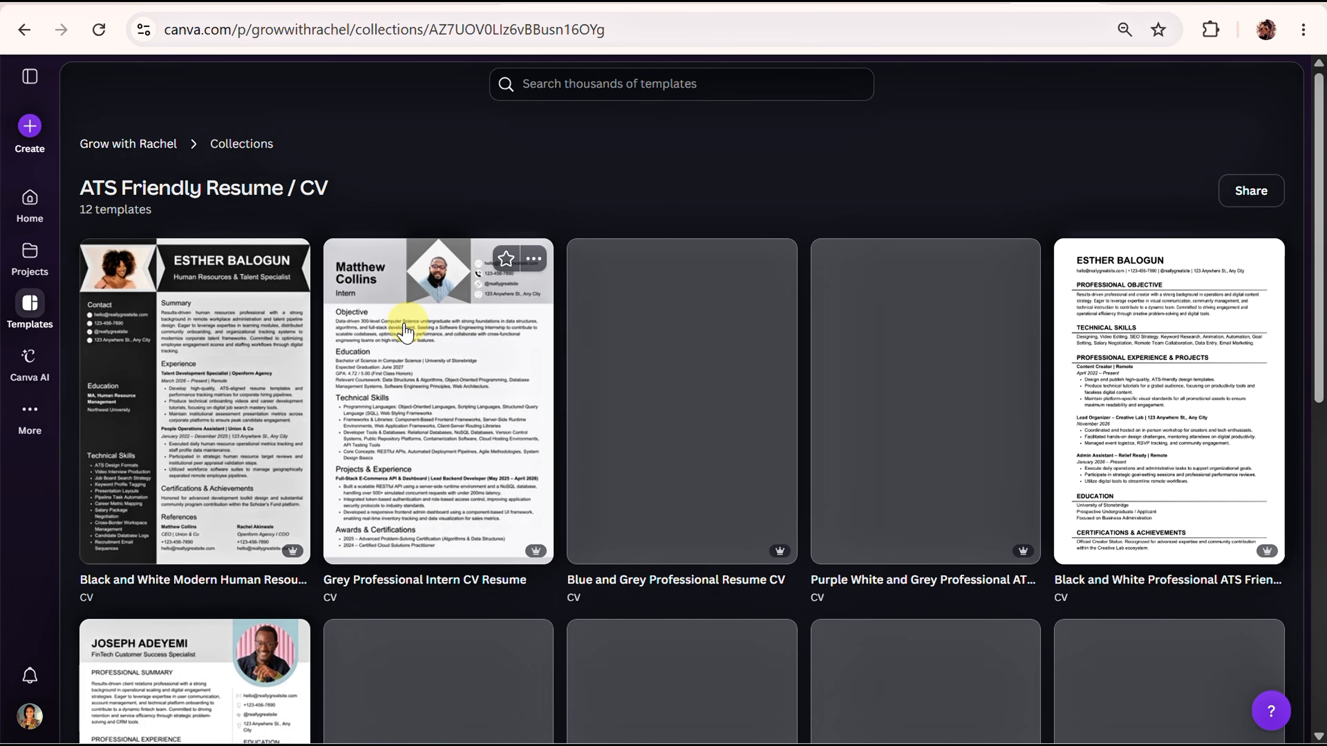
{"action": "scroll", "coordinate": [467, 467], "scroll_direction": "down", "scroll_amount": 2}
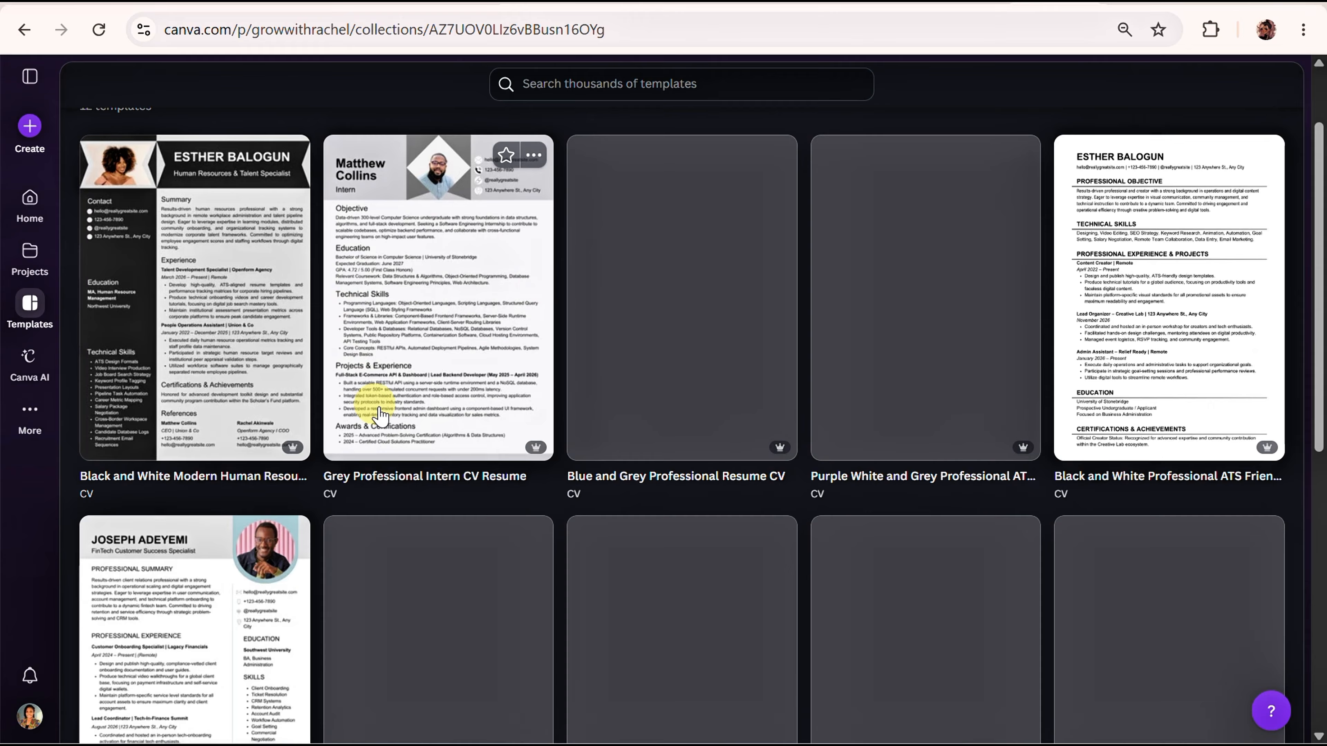
{"action": "scroll", "coordinate": [491, 223], "scroll_direction": "up", "scroll_amount": 2}
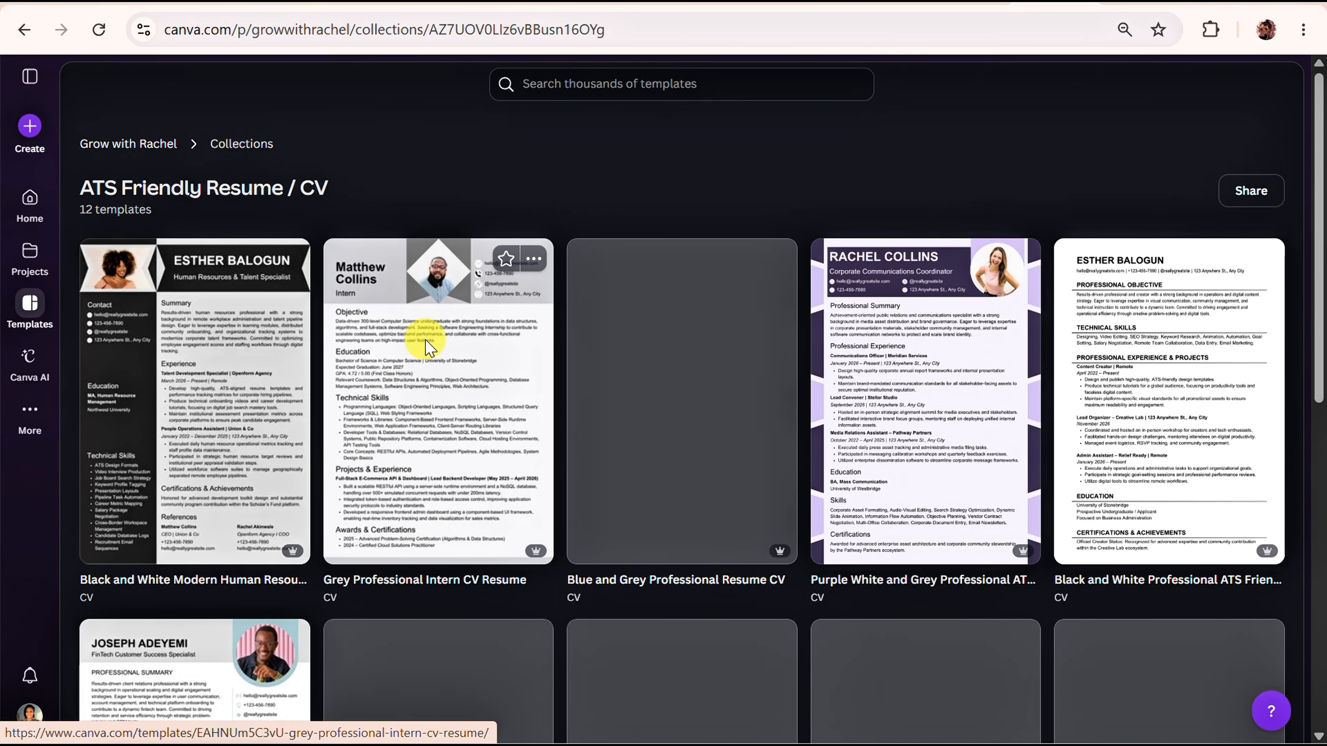
{"action": "left_click", "coordinate": [428, 345]}
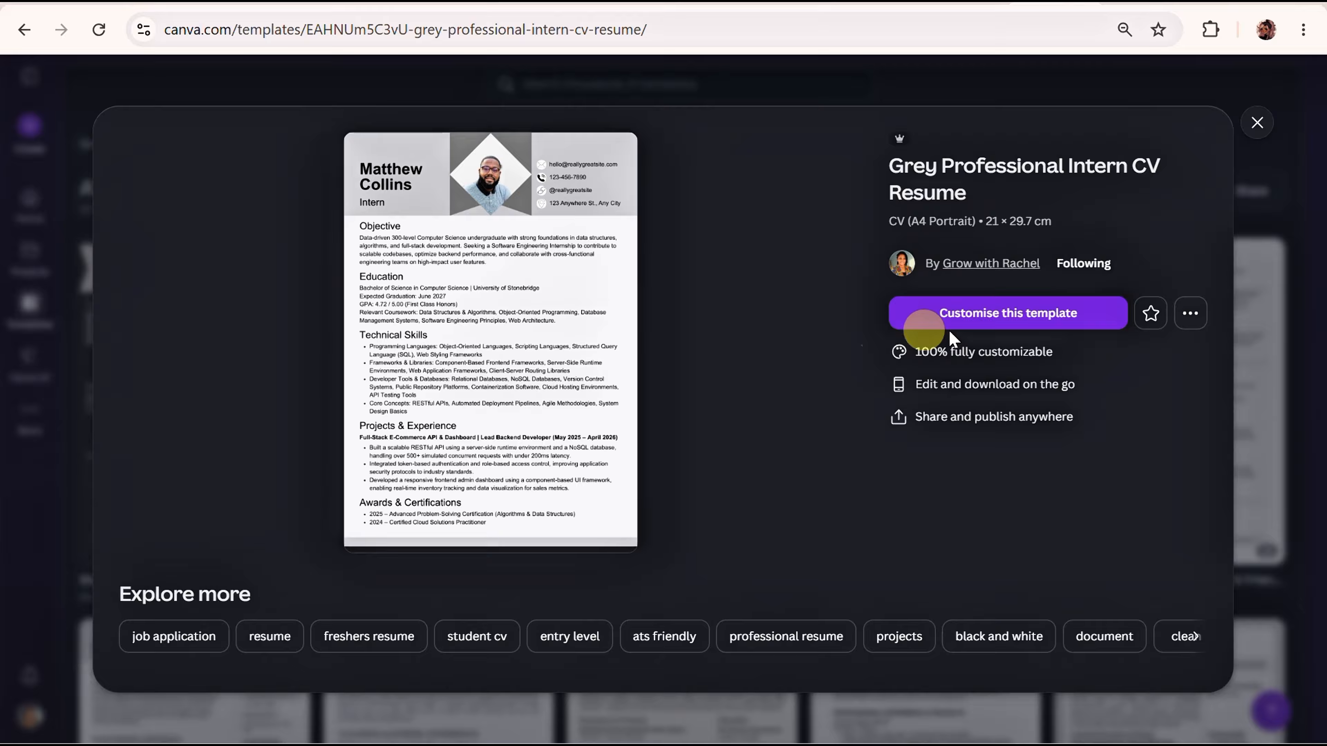
{"action": "left_click", "coordinate": [998, 326]}
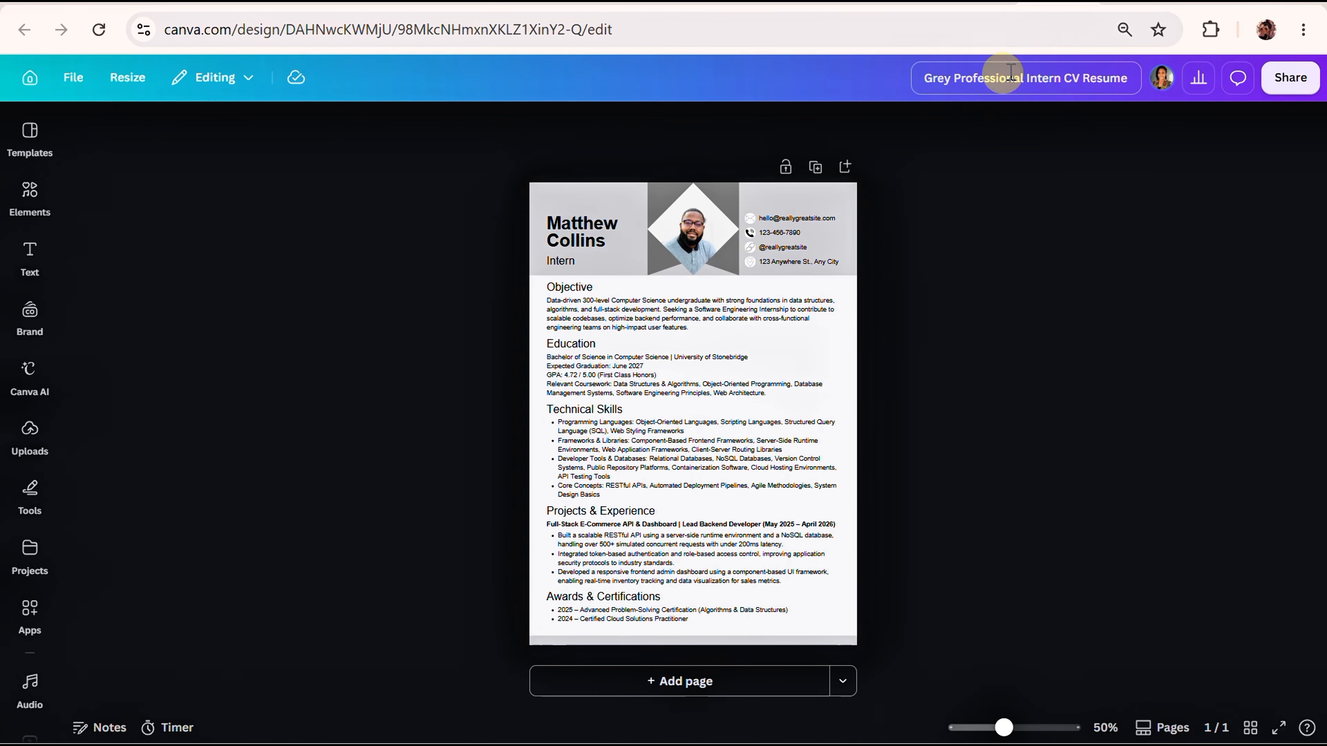
Replace the template wording before "Resume" in the design title, and the name heading, with the applicant's full name.
{"action": "left_click_drag", "start_coordinate": [1080, 78], "coordinate": [902, 81]}
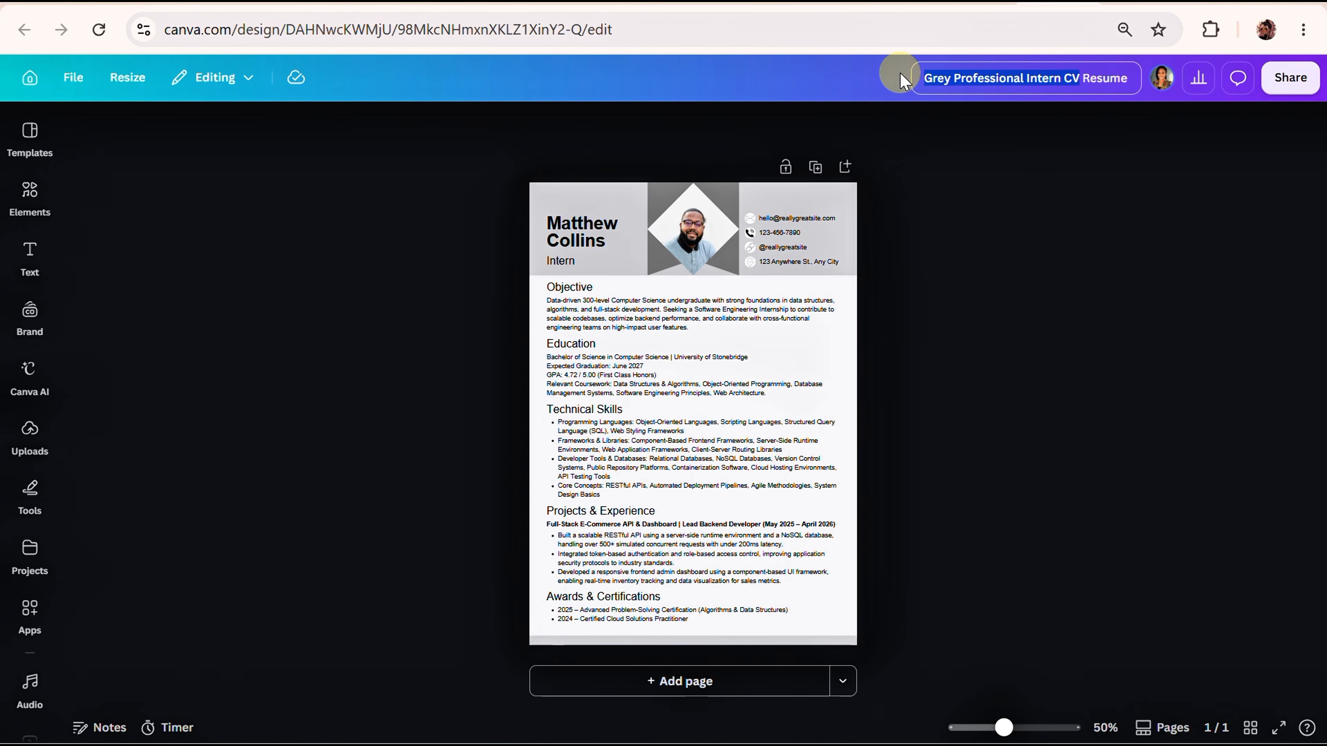
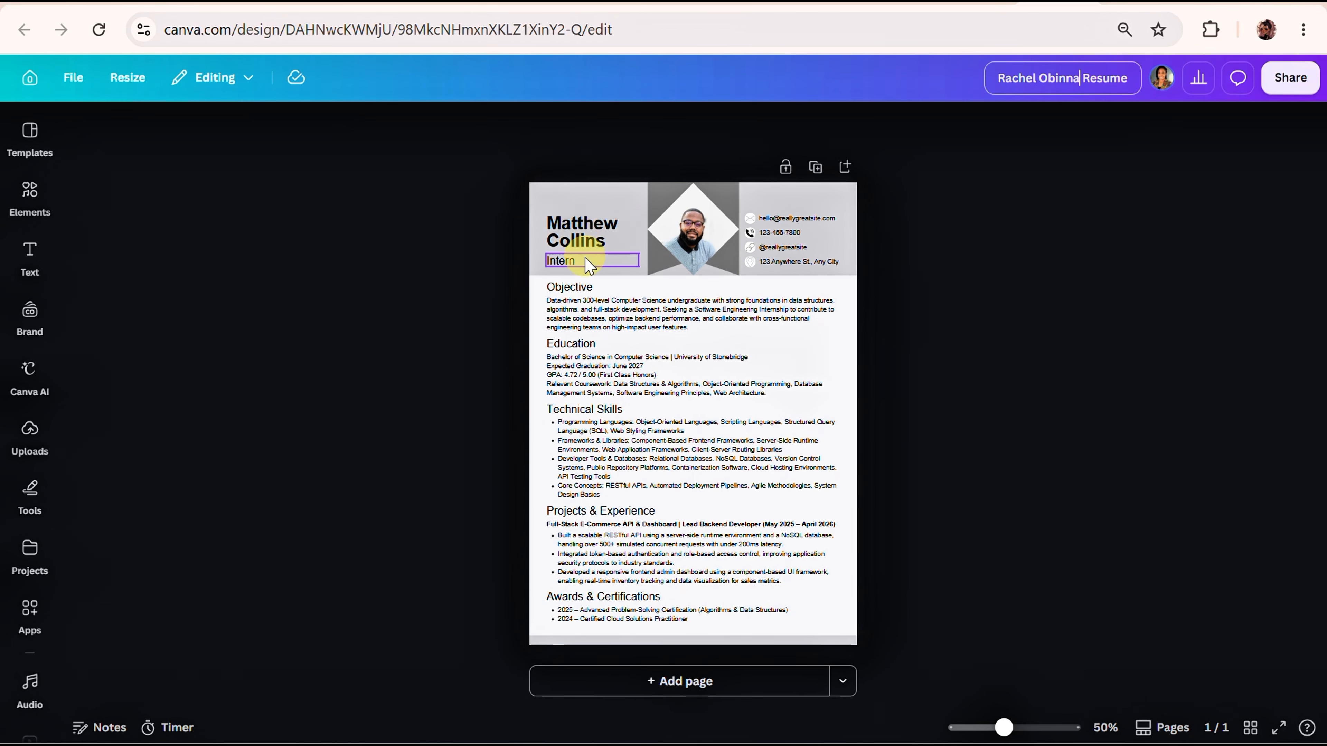
{"action": "left_click", "coordinate": [599, 239]}
{"action": "left_click", "coordinate": [597, 236]}
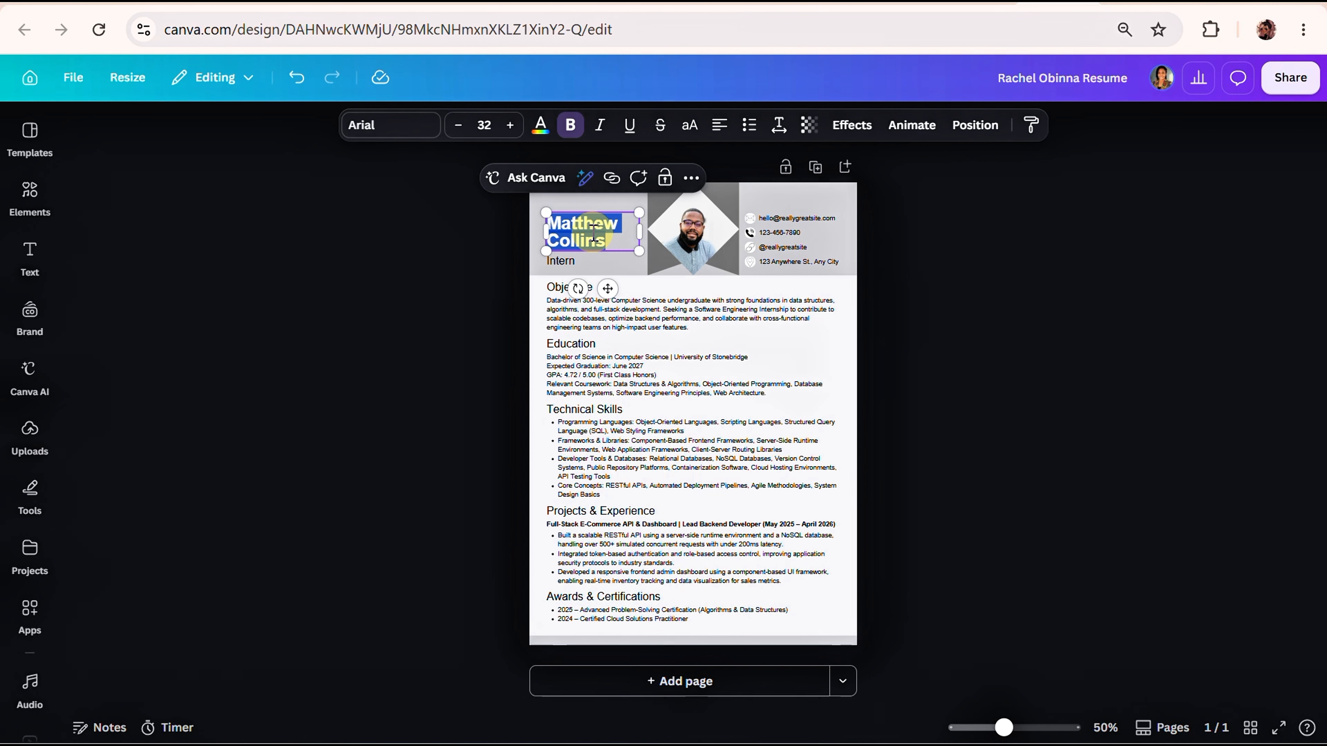
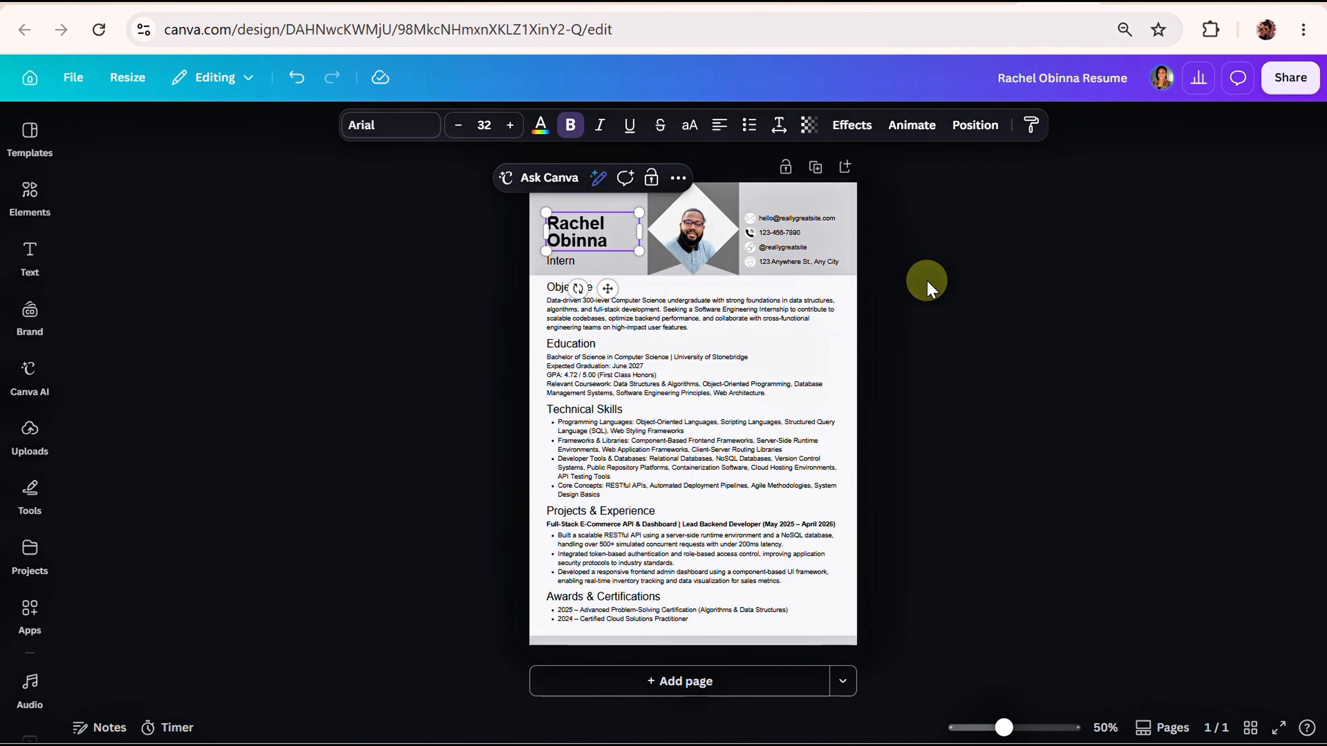
Try uppercase on the name heading and switch it back off.
{"action": "left_click", "coordinate": [768, 308]}
{"action": "left_click", "coordinate": [563, 230]}
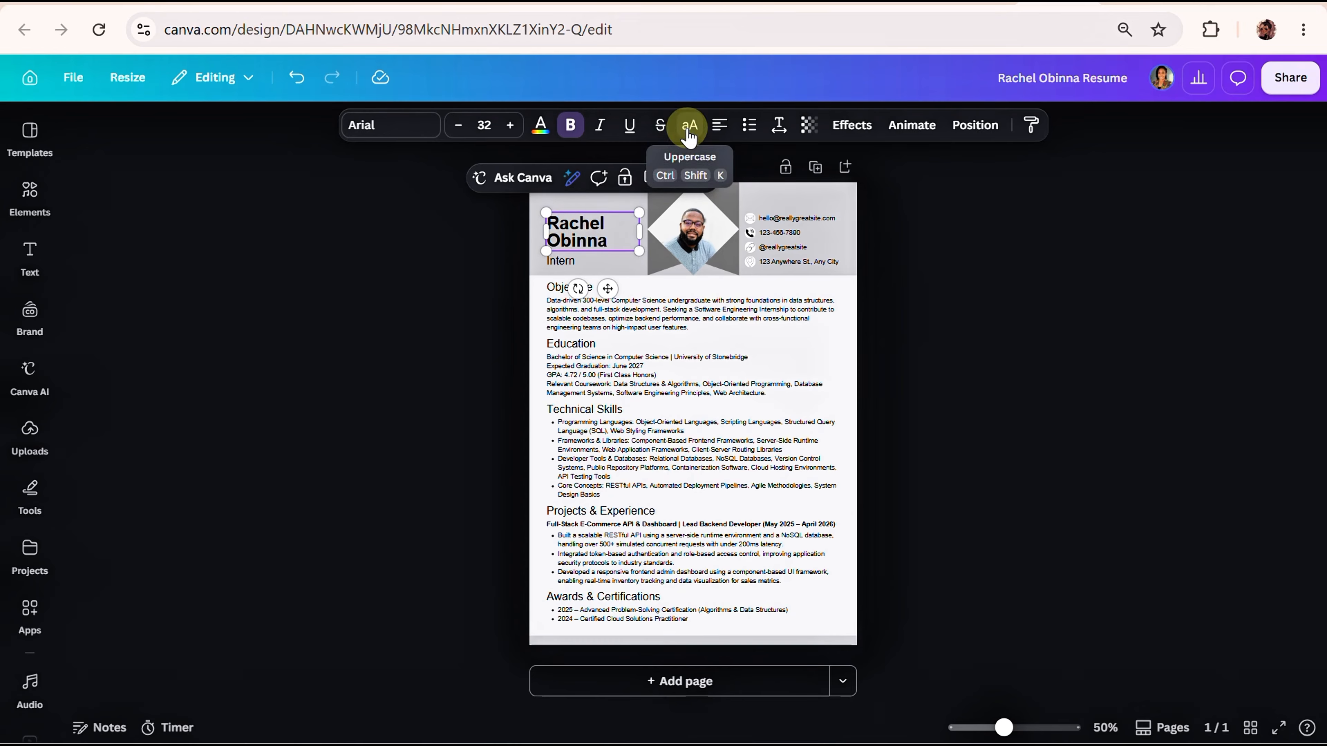
{"action": "left_click", "coordinate": [689, 133]}
{"action": "left_click", "coordinate": [693, 131]}
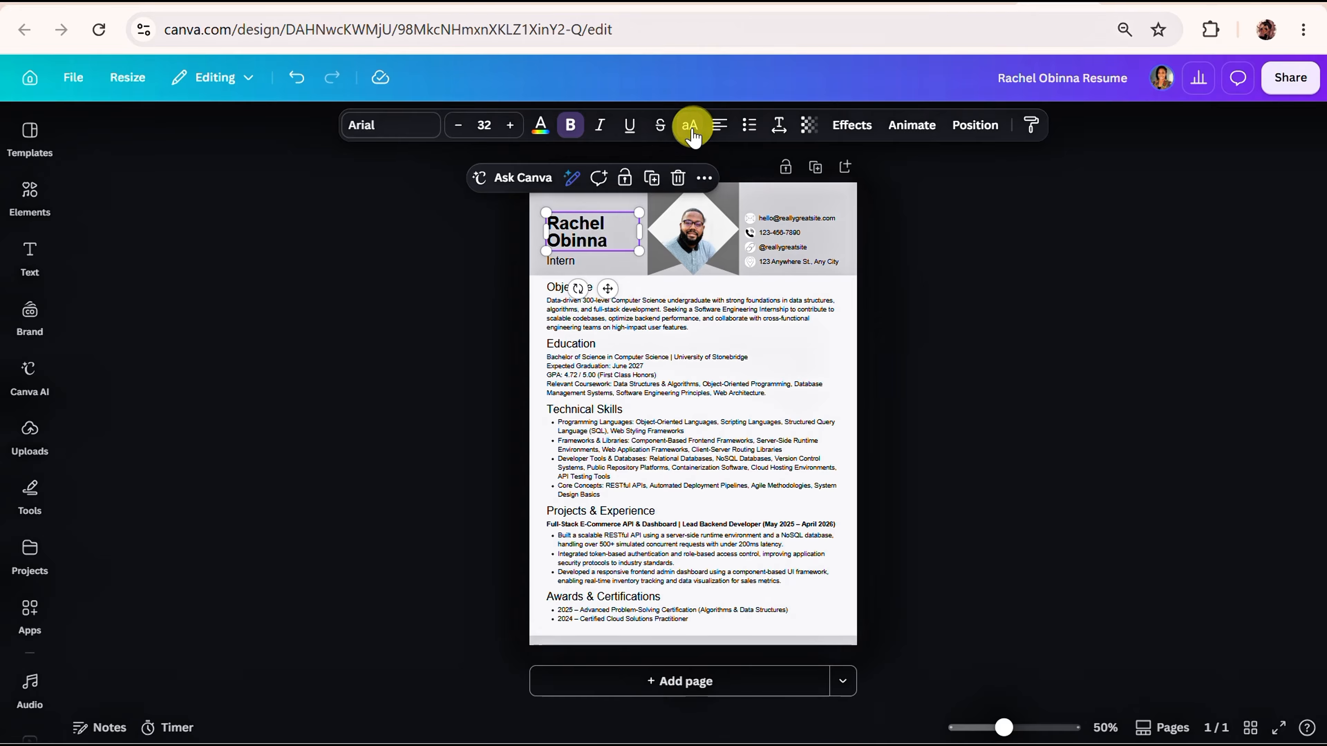
Examine the editable text of the job title, e-mail, phone, social handle and address in the resume header.
{"action": "double_click", "coordinate": [557, 261]}
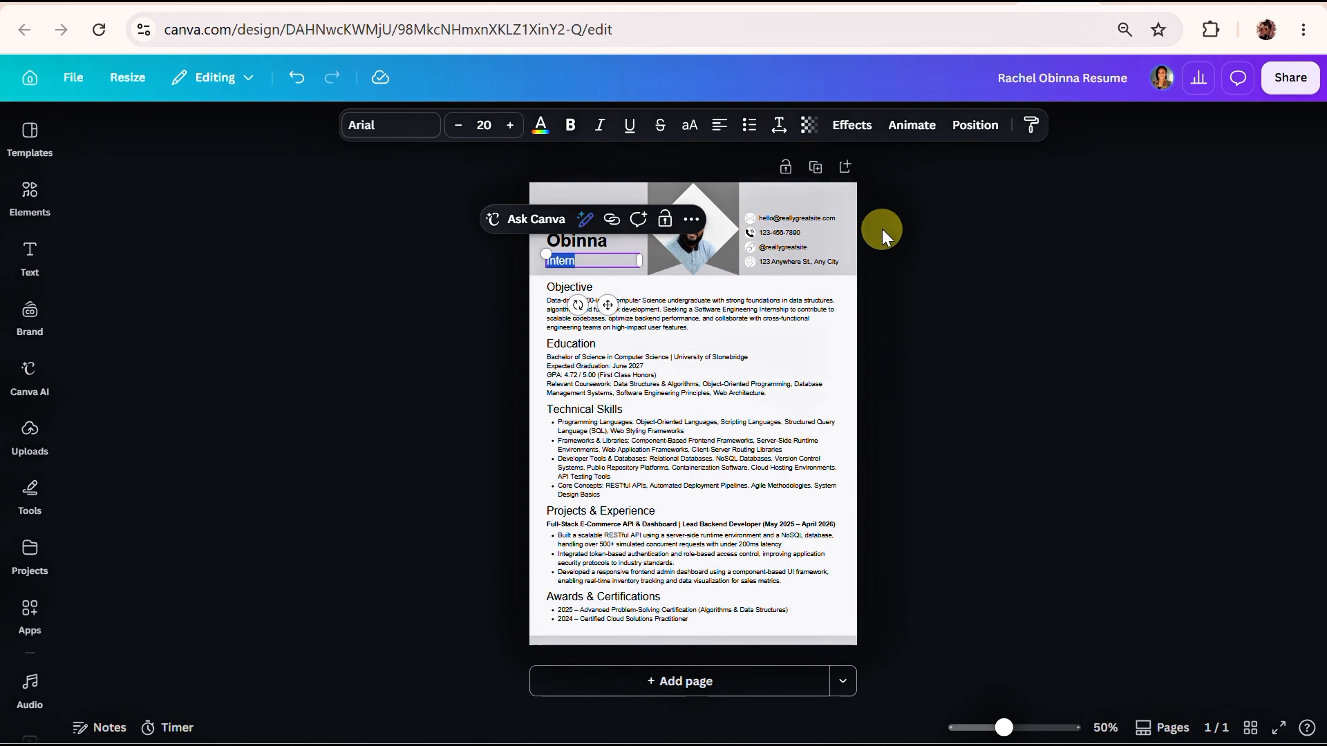
{"action": "left_click_drag", "start_coordinate": [1005, 728], "coordinate": [1022, 728]}
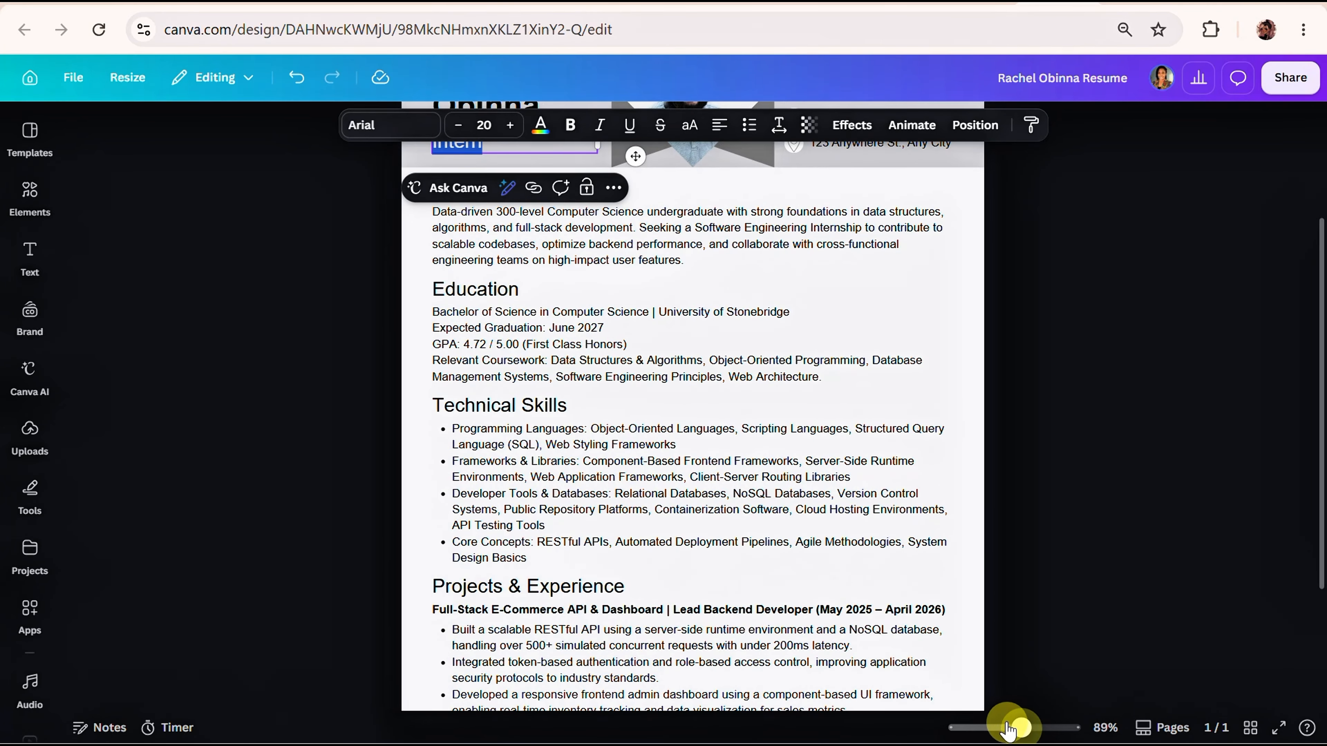
{"action": "scroll", "coordinate": [987, 683], "scroll_direction": "up", "scroll_amount": 3}
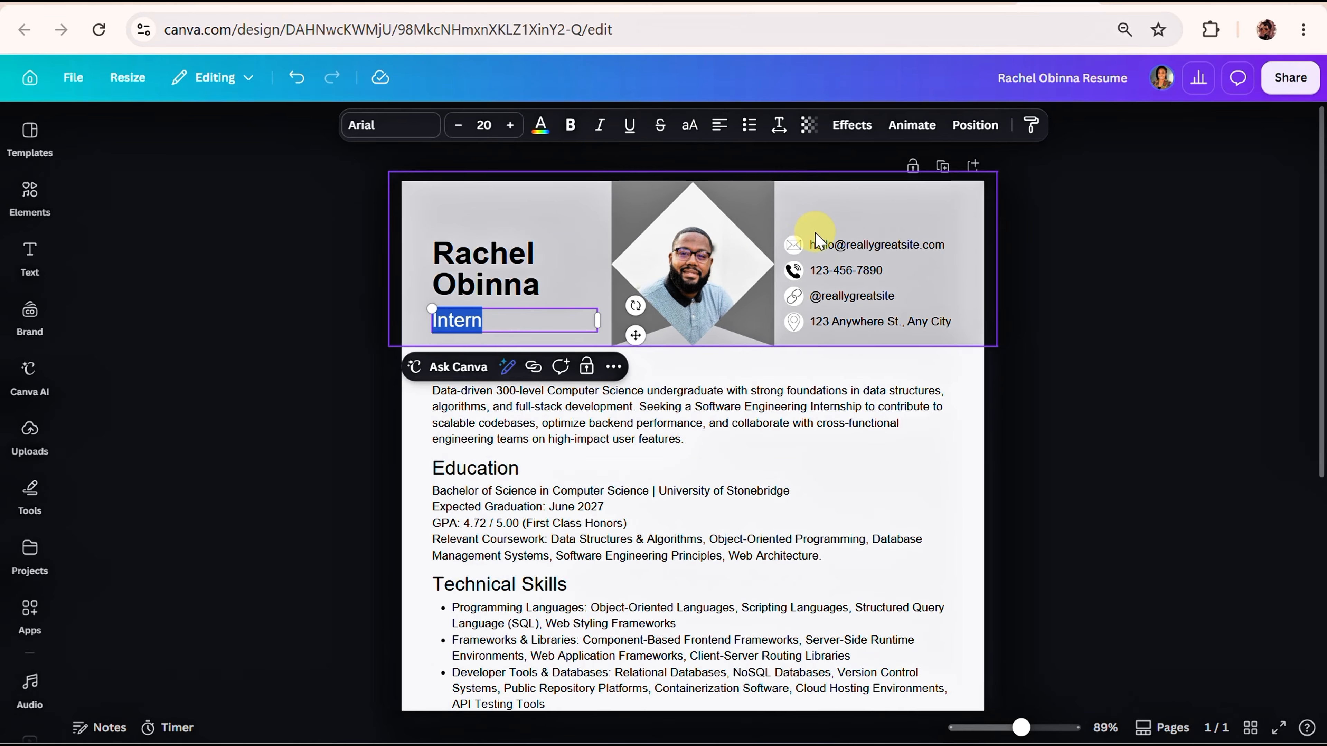
{"action": "left_click", "coordinate": [823, 245]}
{"action": "double_click", "coordinate": [825, 250]}
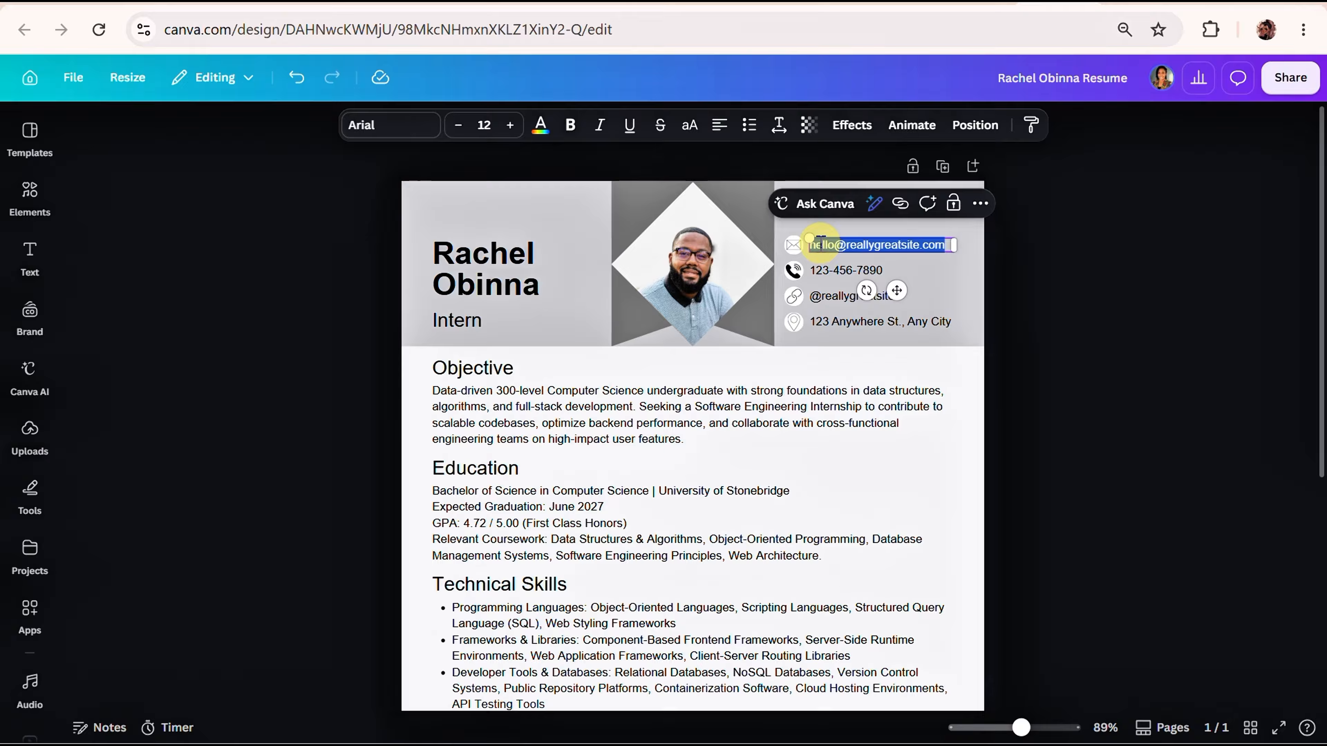
{"action": "double_click", "coordinate": [824, 272]}
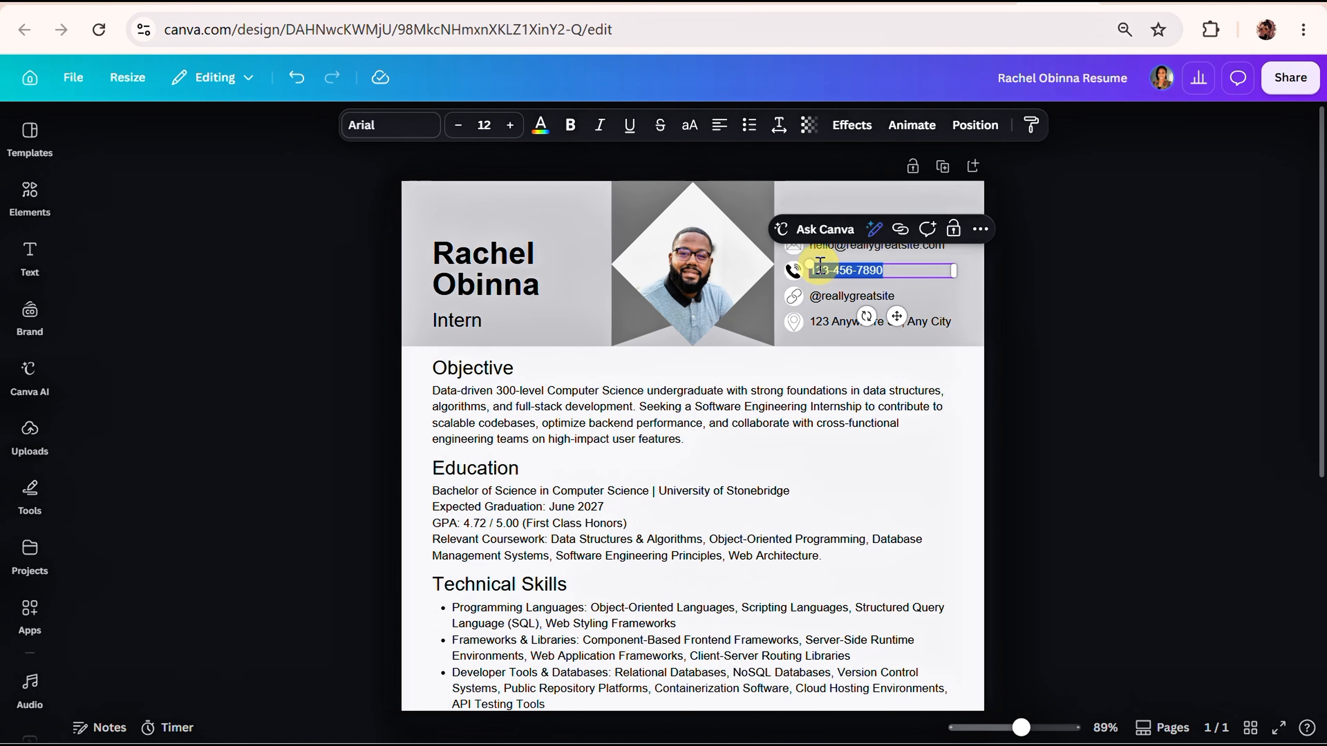
{"action": "left_click", "coordinate": [825, 301]}
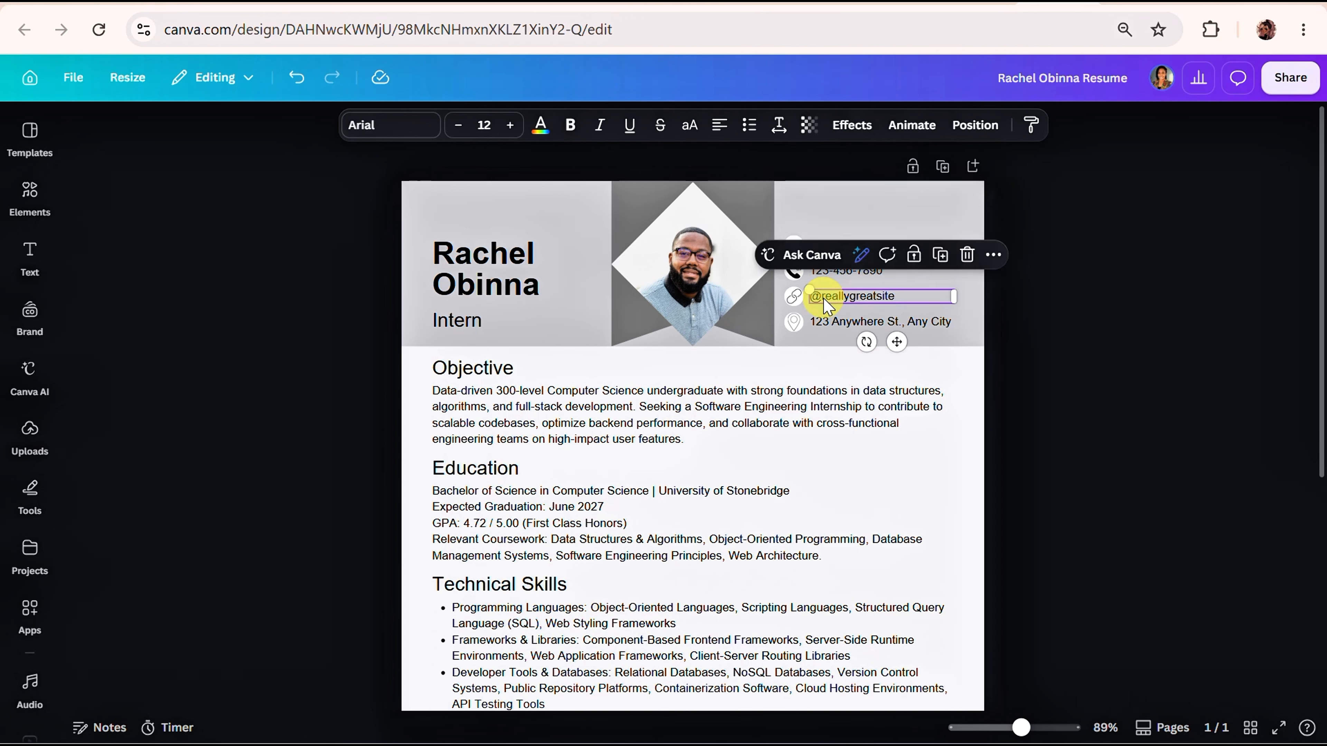
{"action": "double_click", "coordinate": [825, 302]}
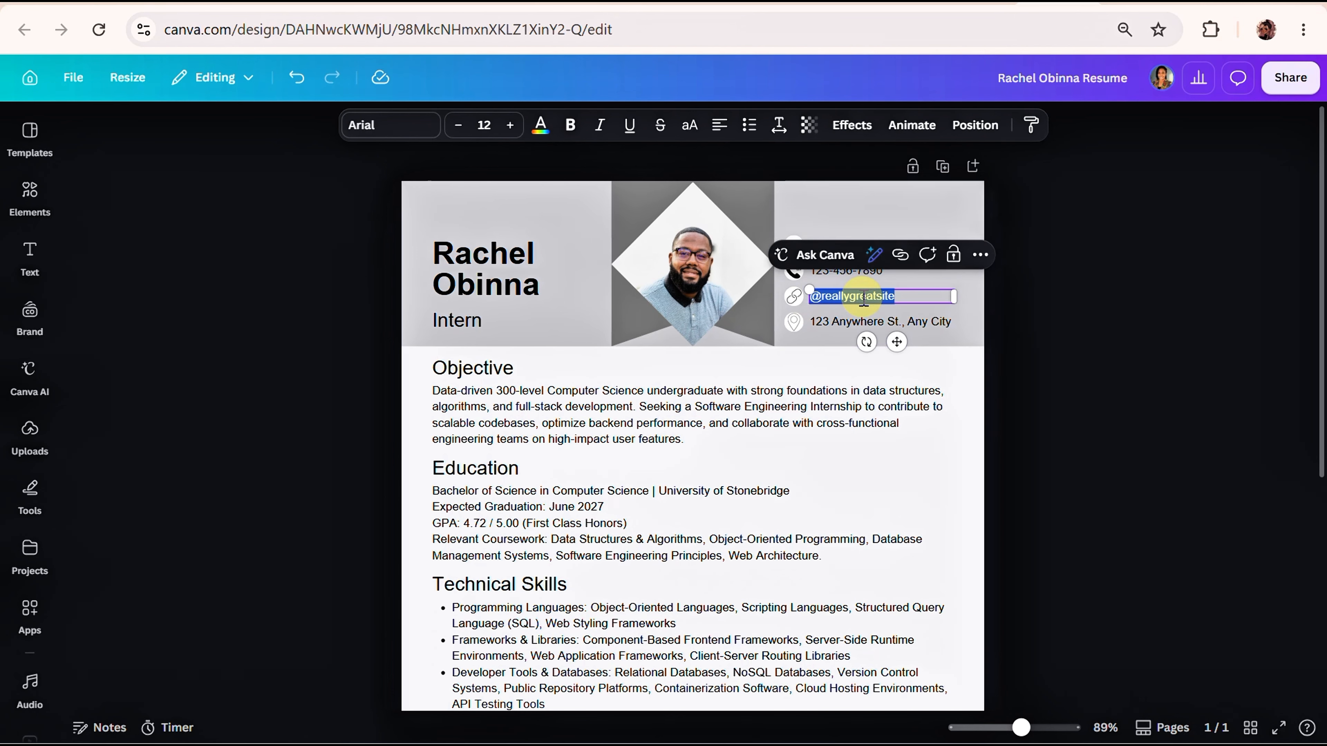
{"action": "double_click", "coordinate": [837, 326]}
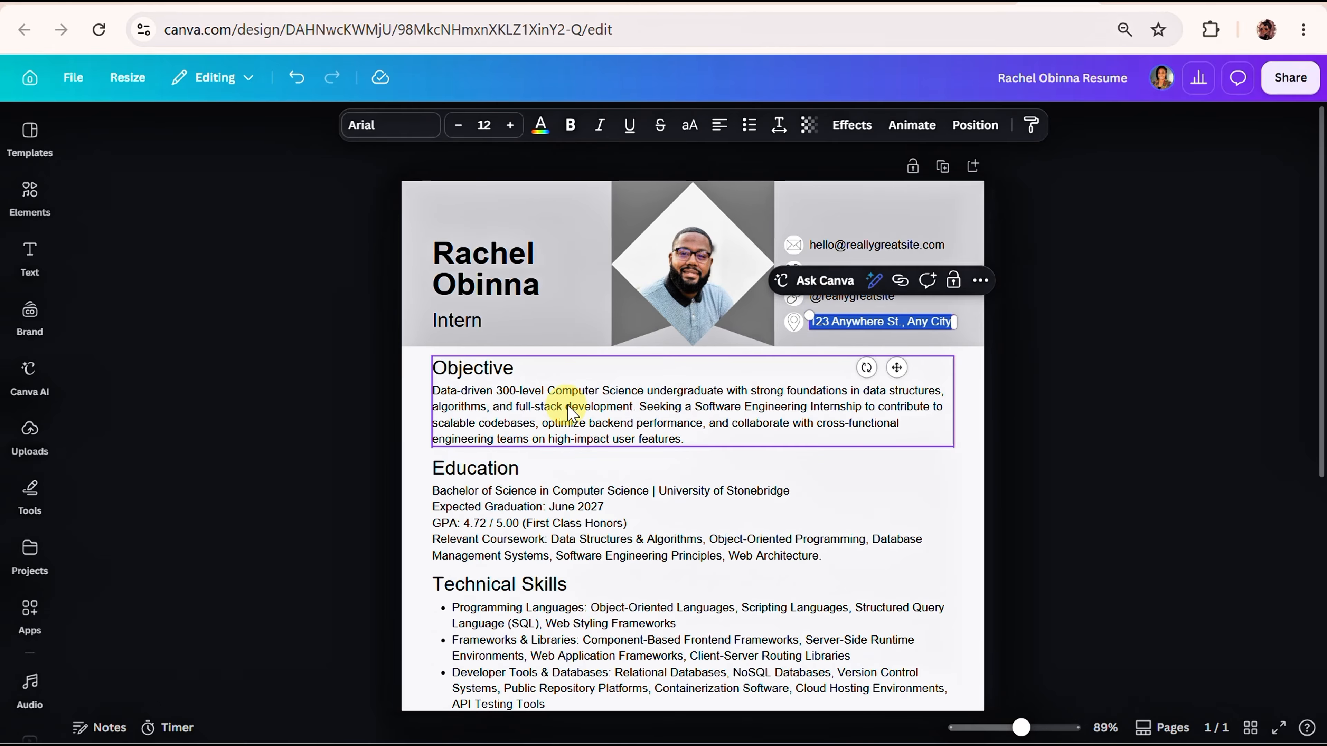
Examine the editable body text of the Objective and Education sections.
{"action": "left_click", "coordinate": [533, 430]}
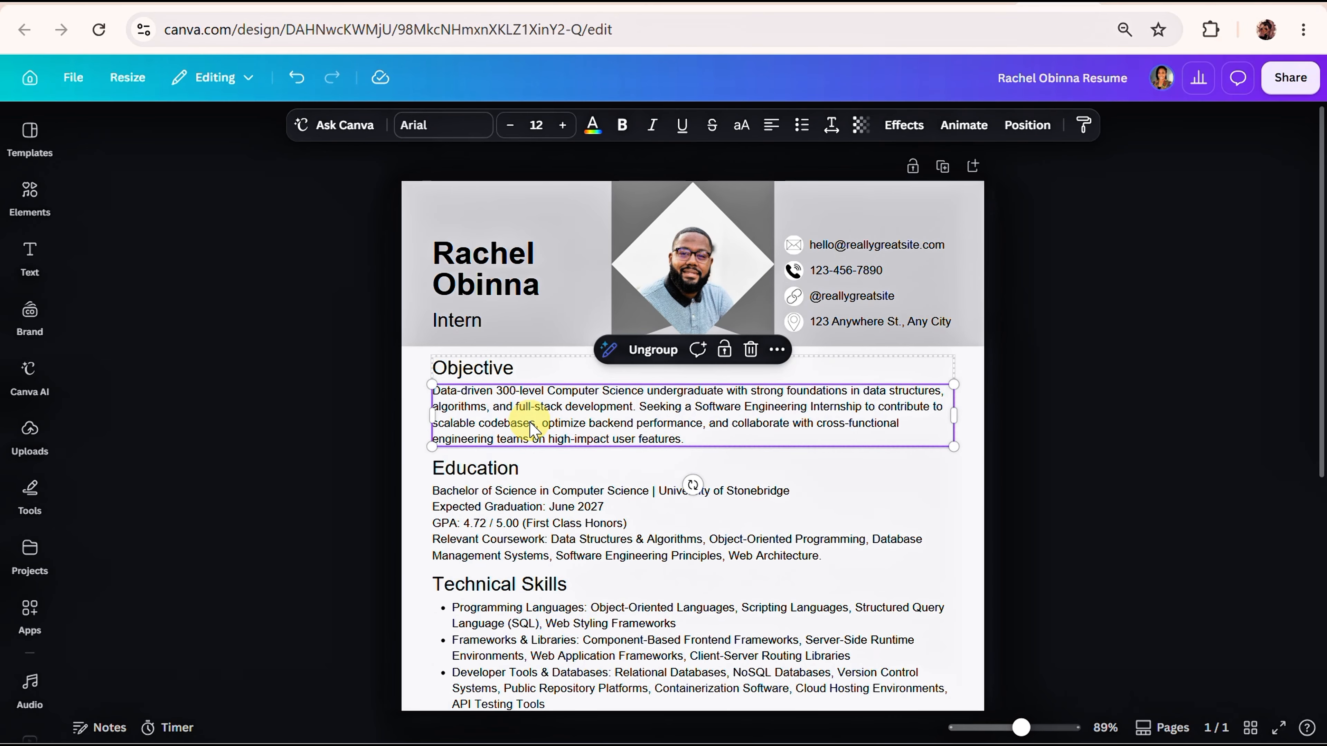
{"action": "double_click", "coordinate": [531, 423]}
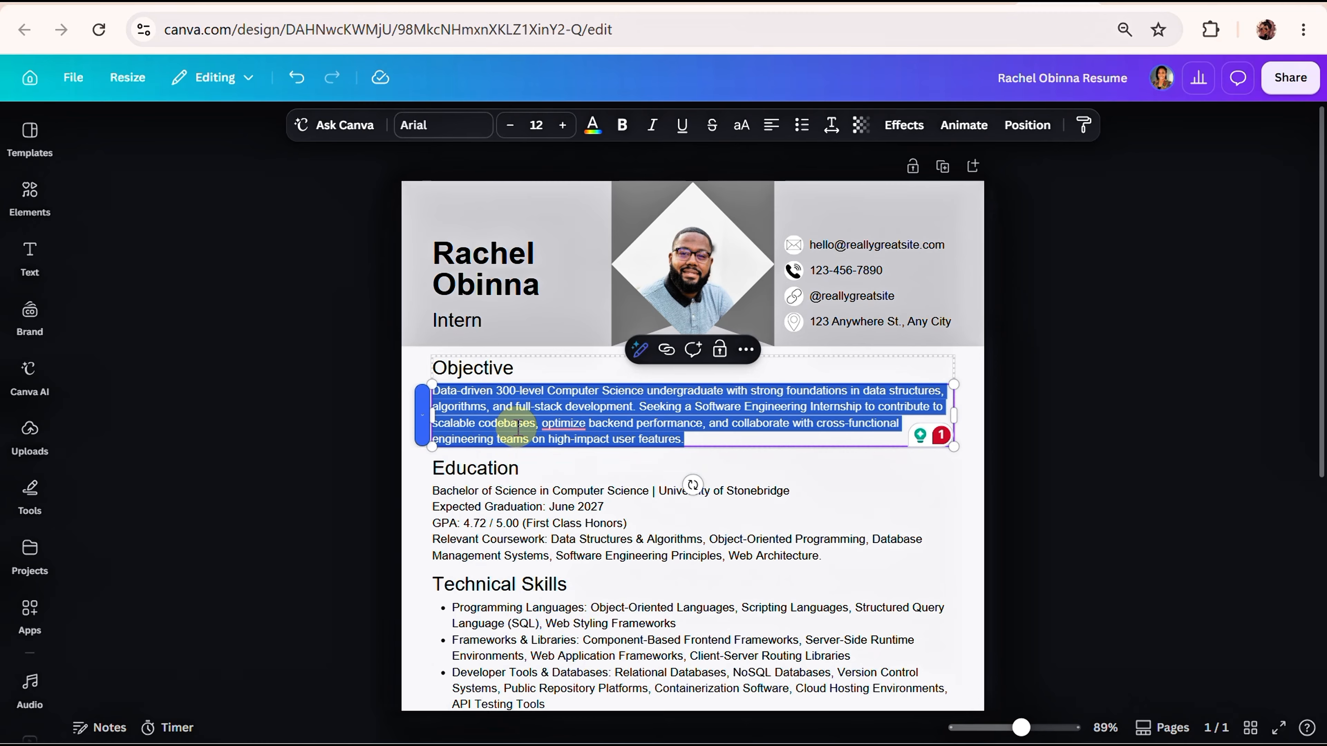
{"action": "left_click", "coordinate": [511, 509]}
{"action": "double_click", "coordinate": [511, 510]}
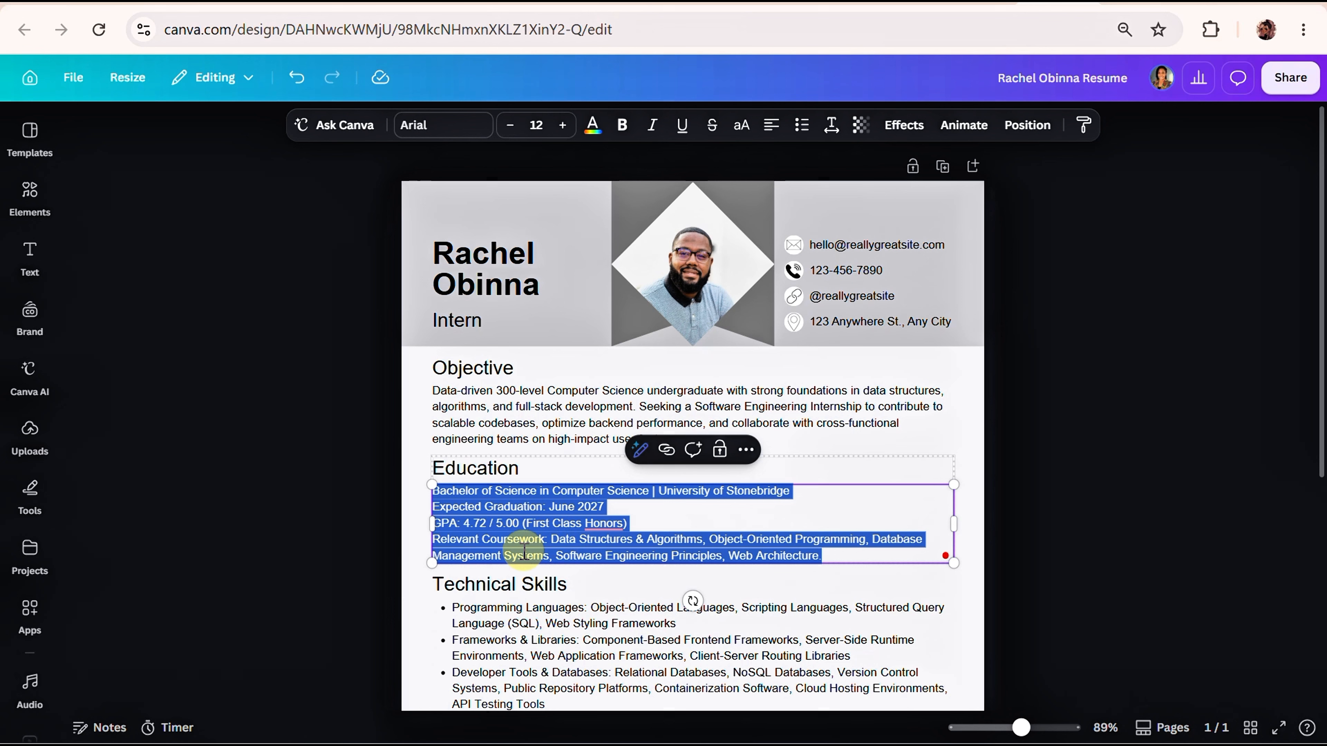
Examine the lower part of the resume and the editable bullet list under Technical Skills.
{"action": "scroll", "coordinate": [1090, 565], "scroll_direction": "down", "scroll_amount": 1}
{"action": "scroll", "coordinate": [1082, 557], "scroll_direction": "down", "scroll_amount": 5}
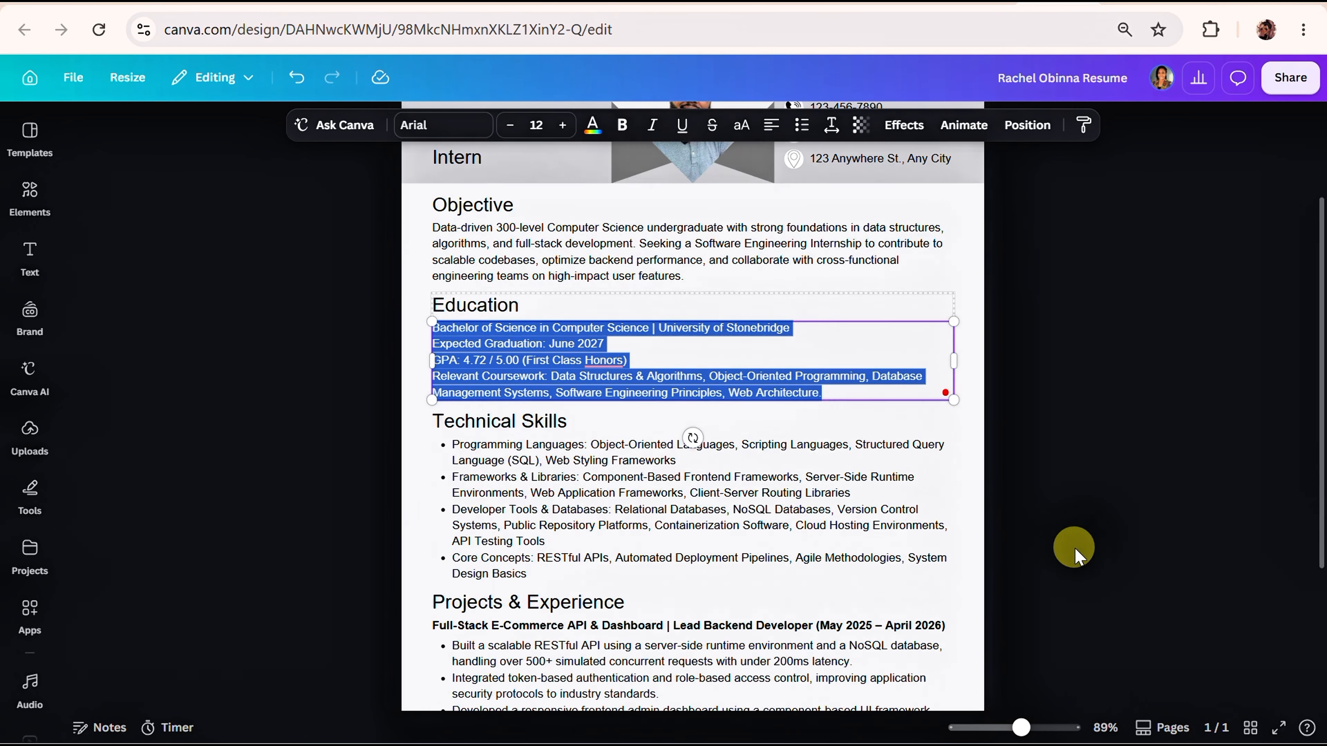
{"action": "scroll", "coordinate": [1074, 549], "scroll_direction": "up", "scroll_amount": 5}
{"action": "scroll", "coordinate": [1075, 551], "scroll_direction": "down", "scroll_amount": 6}
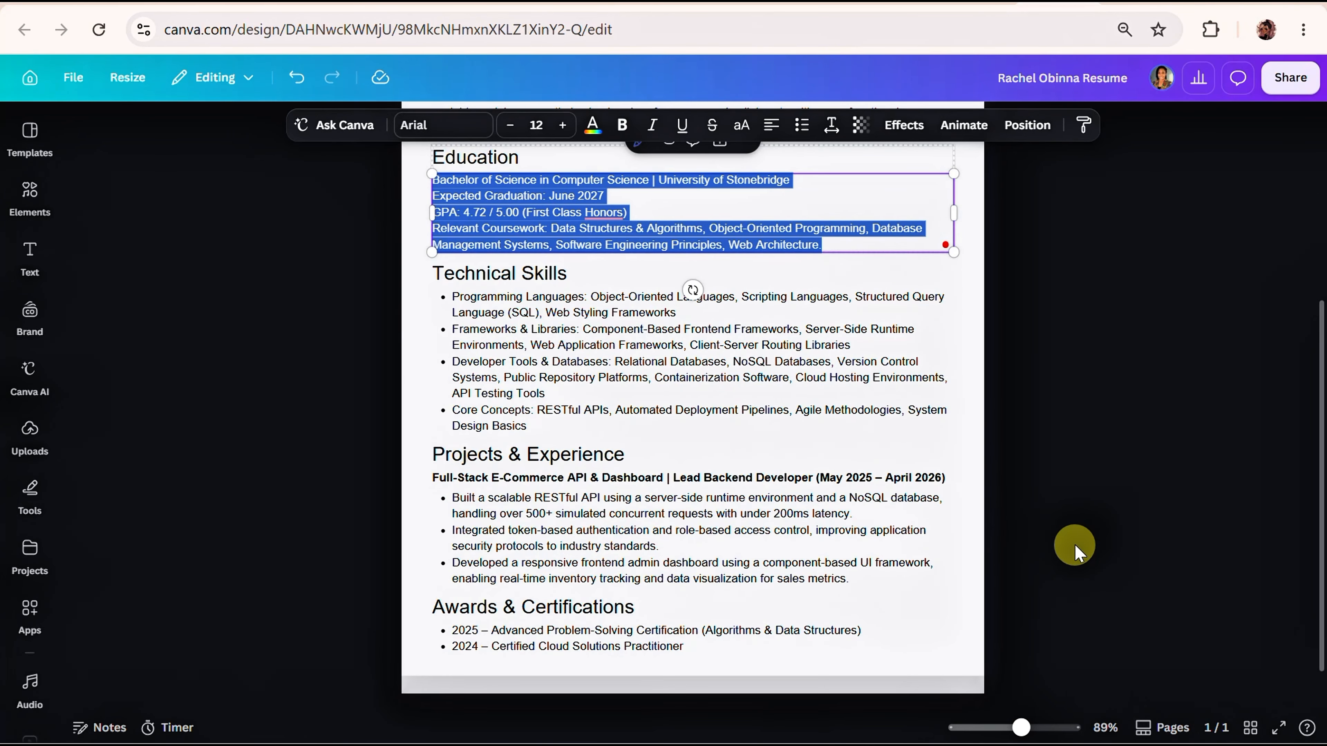
{"action": "scroll", "coordinate": [610, 533], "scroll_direction": "down", "scroll_amount": 2}
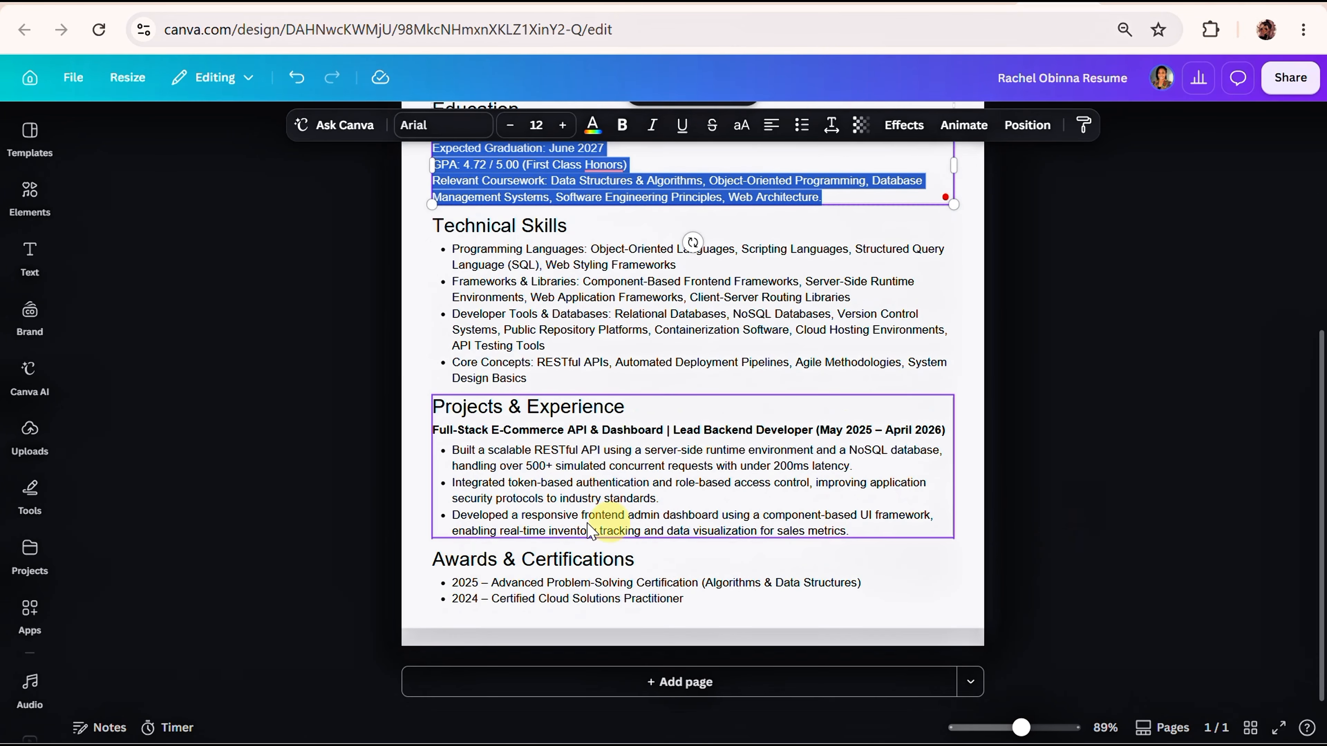
{"action": "left_click", "coordinate": [614, 351]}
{"action": "left_click", "coordinate": [615, 350]}
{"action": "left_click", "coordinate": [616, 348]}
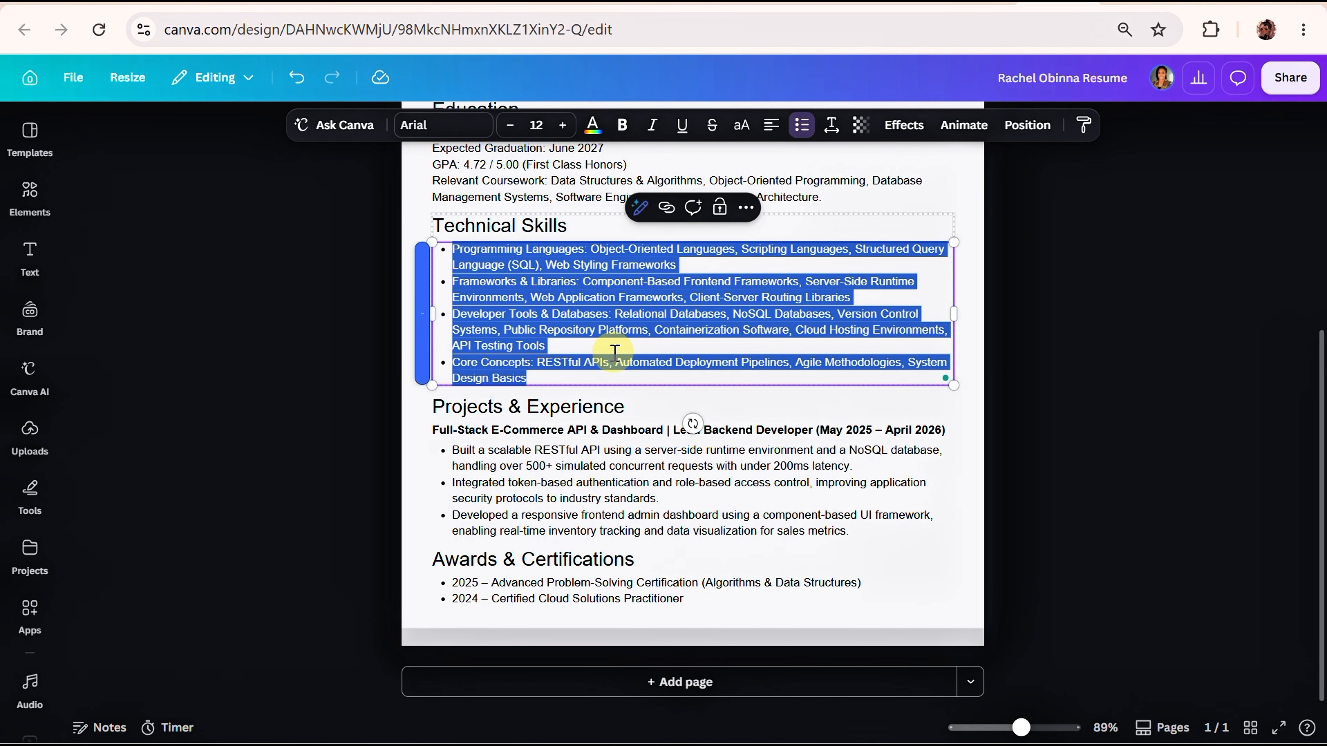
Examine the editable bullet list and bold role line under Projects & Experience, leaving nothing selected.
{"action": "left_click", "coordinate": [601, 505]}
{"action": "left_click", "coordinate": [601, 505]}
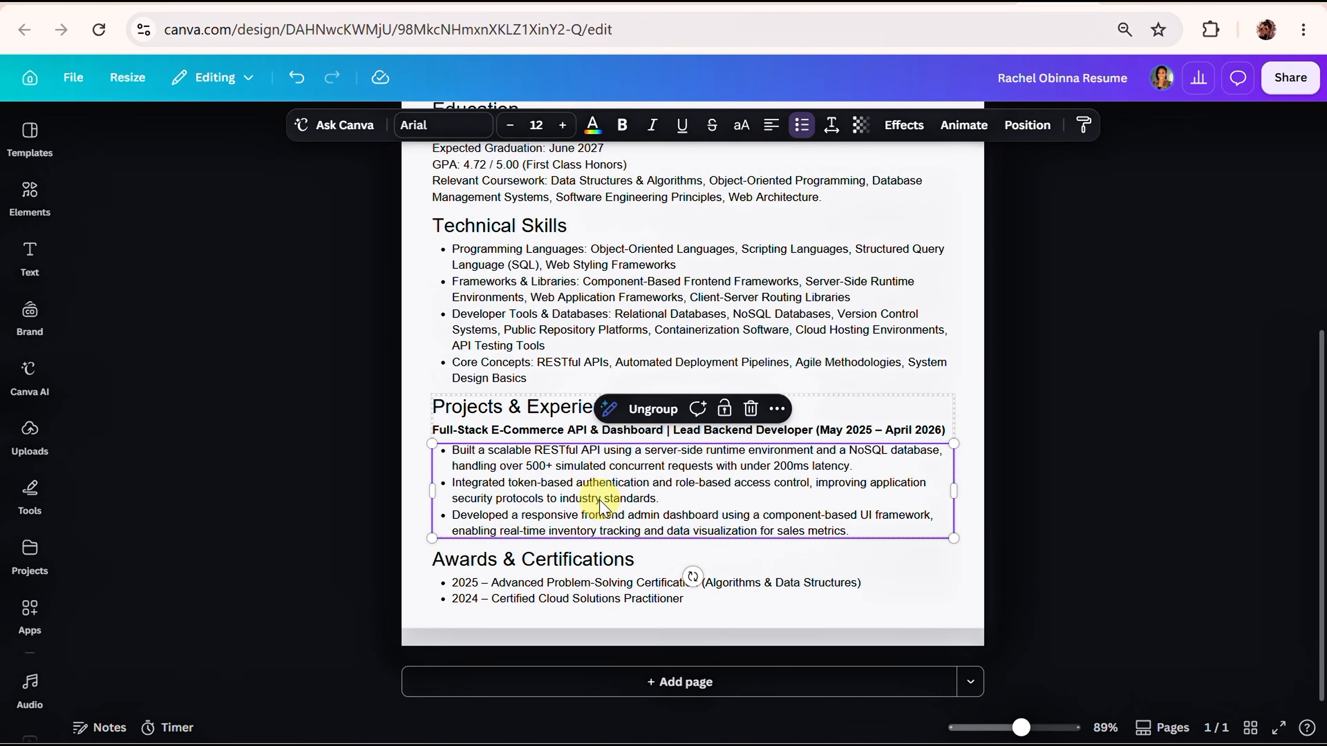
{"action": "left_click", "coordinate": [601, 505]}
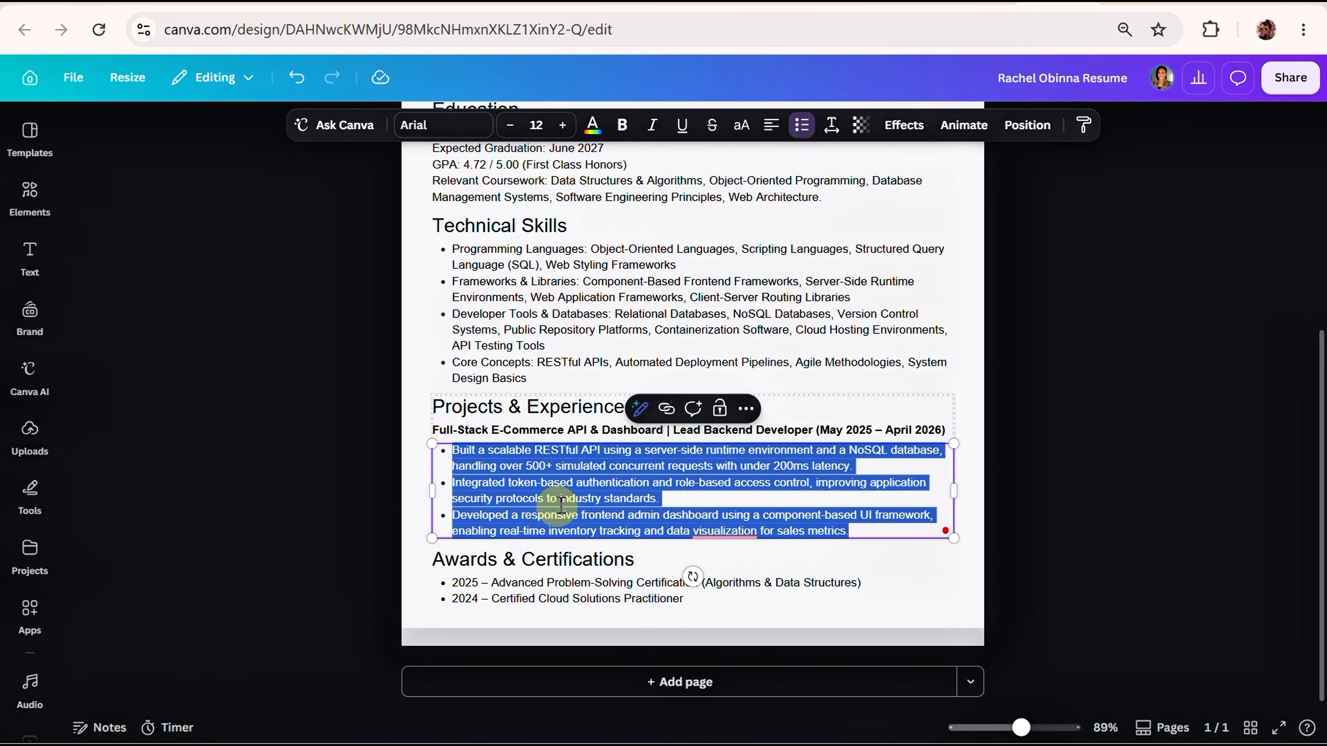
{"action": "left_click", "coordinate": [541, 433]}
{"action": "double_click", "coordinate": [540, 433]}
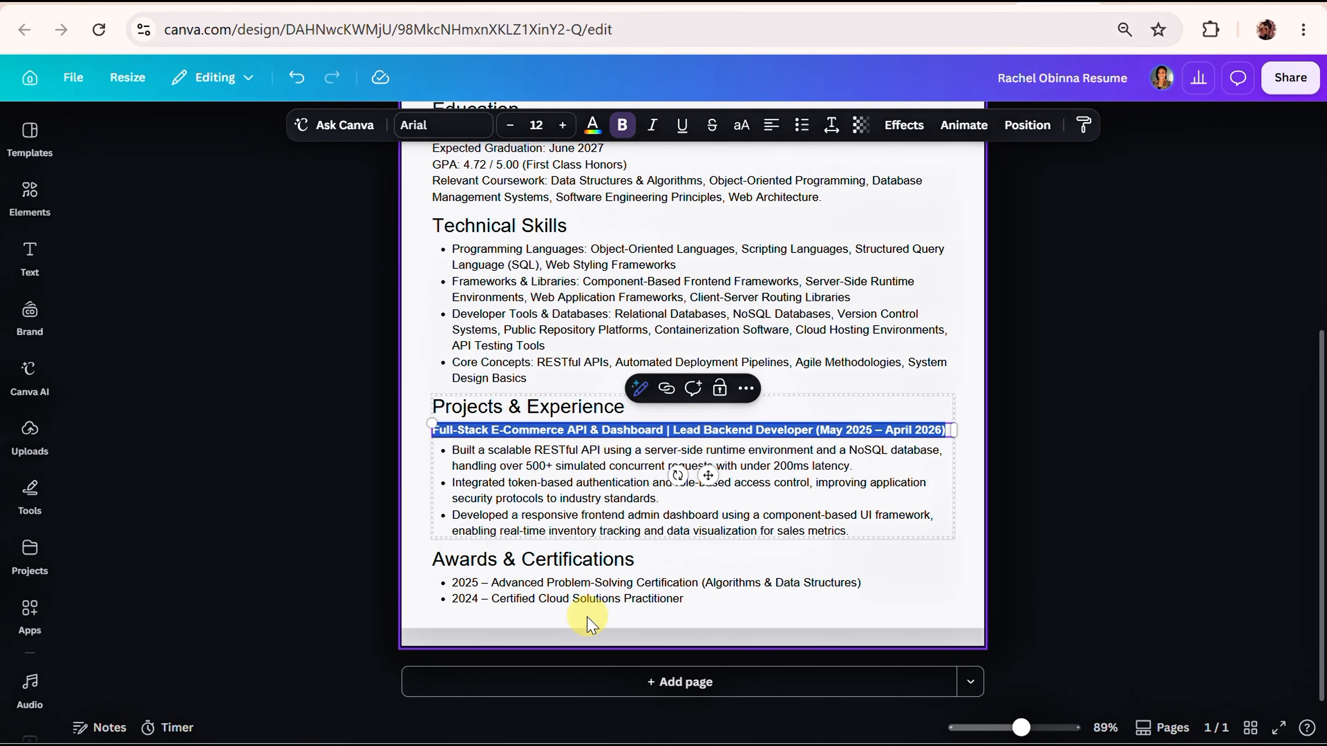
{"action": "scroll", "coordinate": [585, 612], "scroll_direction": "up", "scroll_amount": 7}
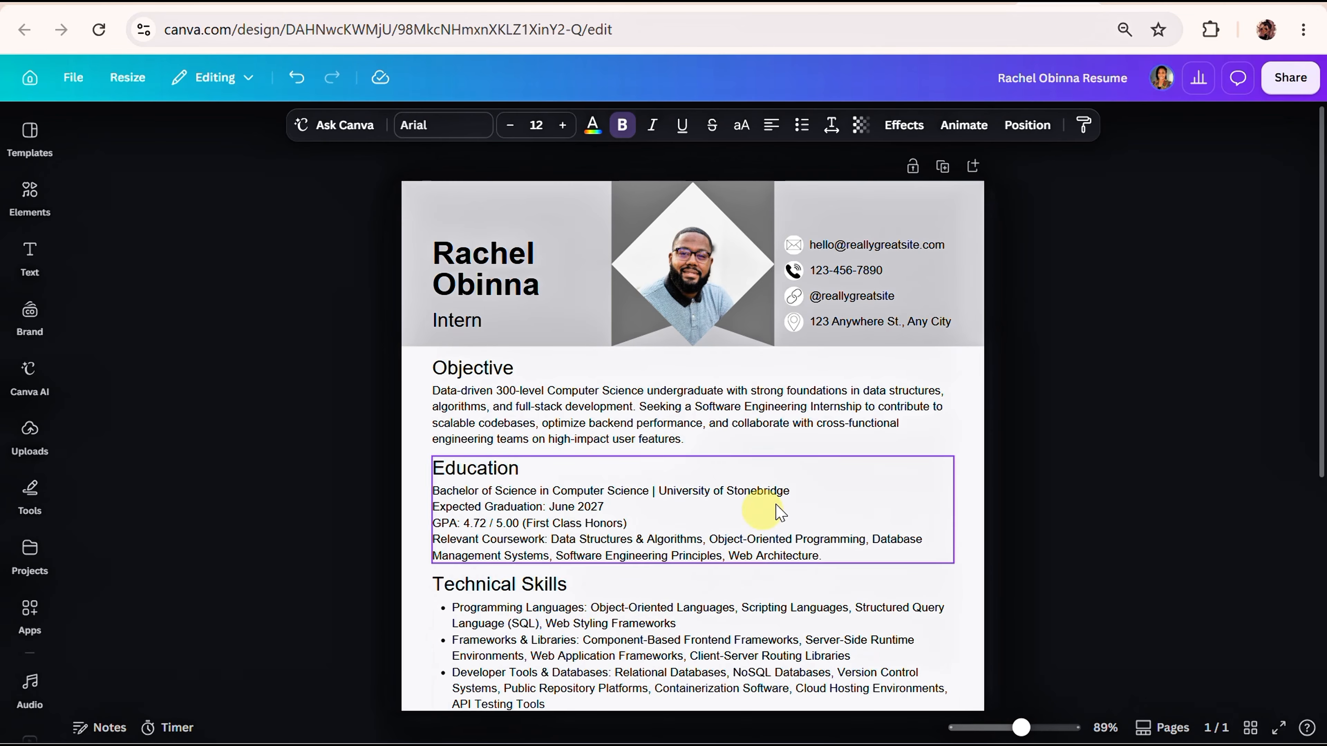
{"action": "left_click", "coordinate": [1016, 428]}
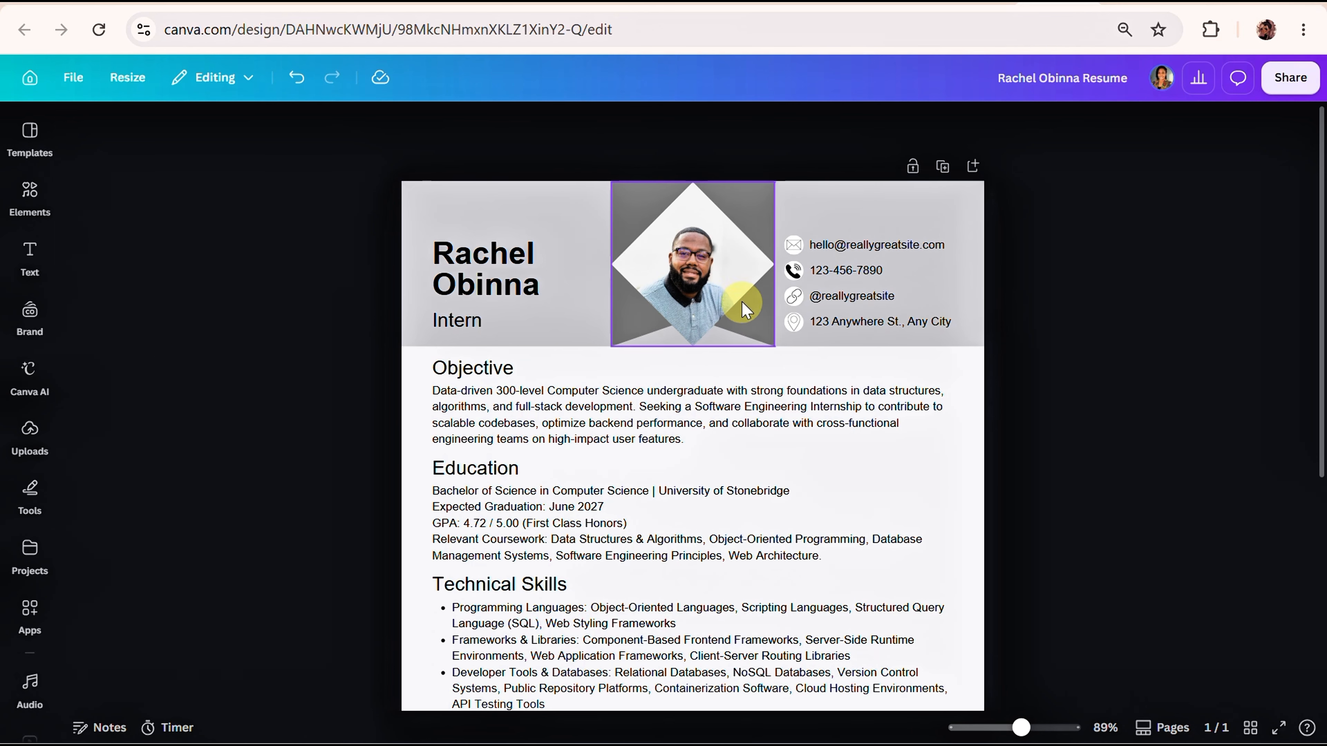
Replace the man's photo in the header's diamond frame with the woman's portrait from the My Portrait/Images folder.
{"action": "left_click", "coordinate": [30, 431]}
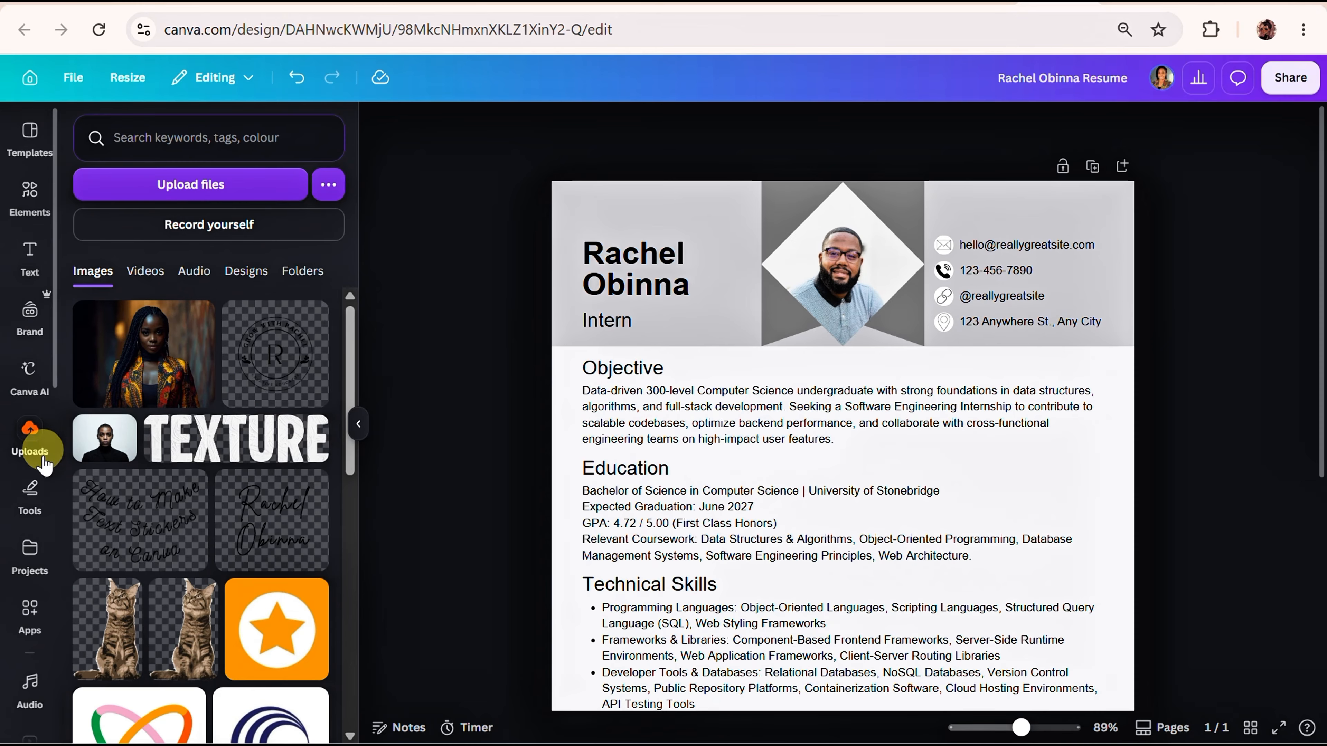
{"action": "left_click", "coordinate": [299, 277]}
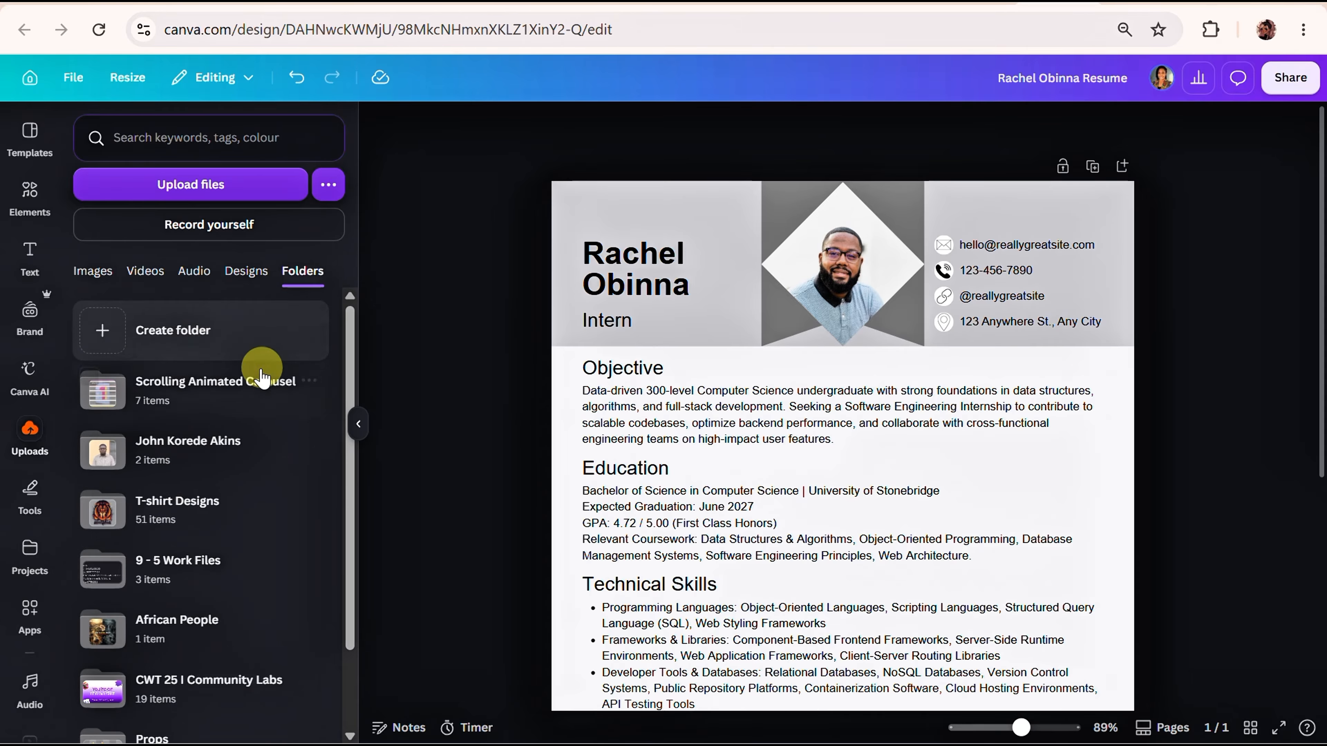
{"action": "scroll", "coordinate": [188, 518], "scroll_direction": "down", "scroll_amount": 2}
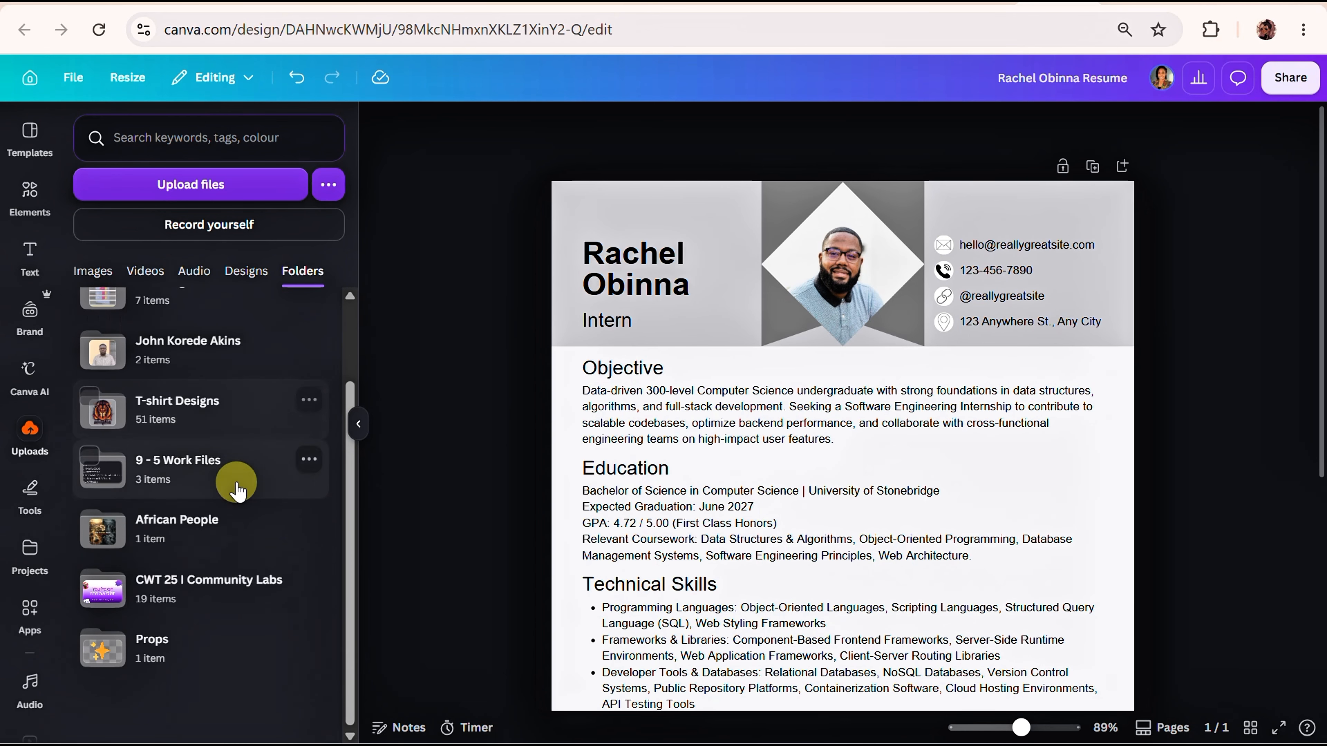
{"action": "scroll", "coordinate": [201, 531], "scroll_direction": "up", "scroll_amount": 2}
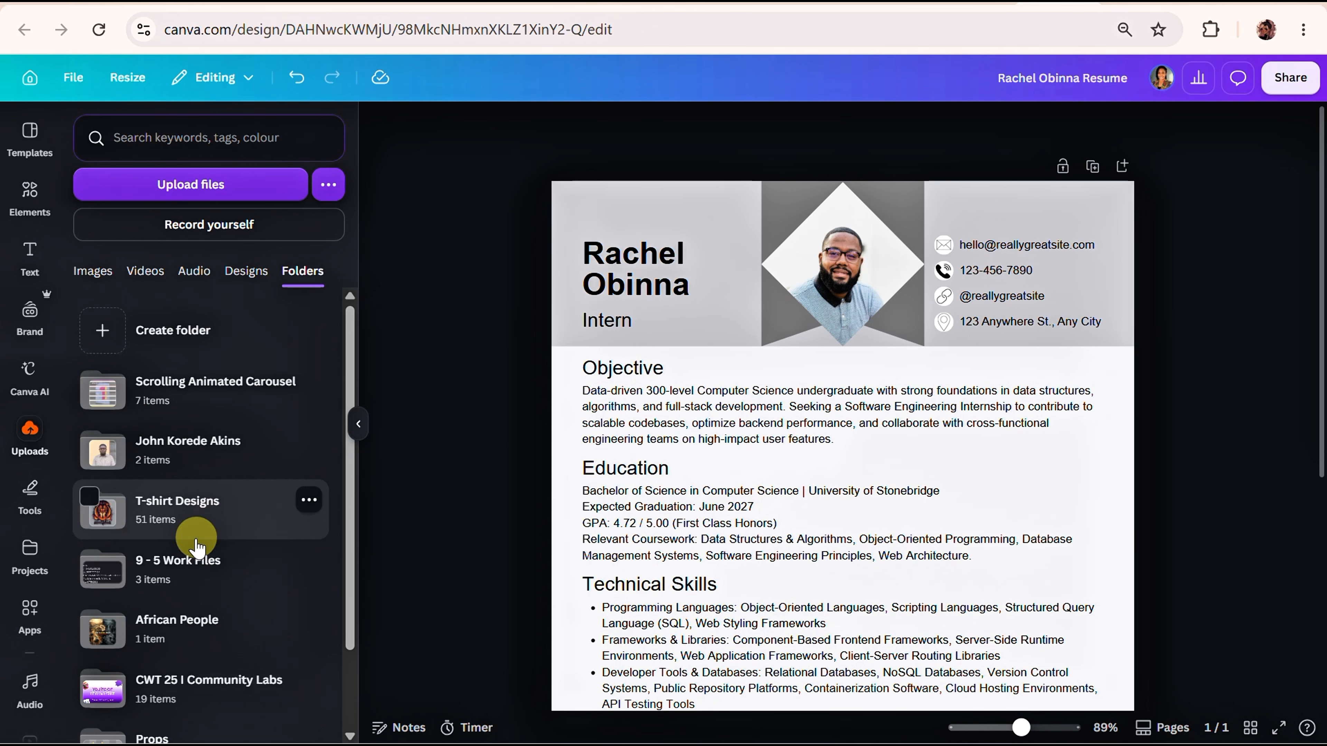
{"action": "left_click", "coordinate": [183, 682]}
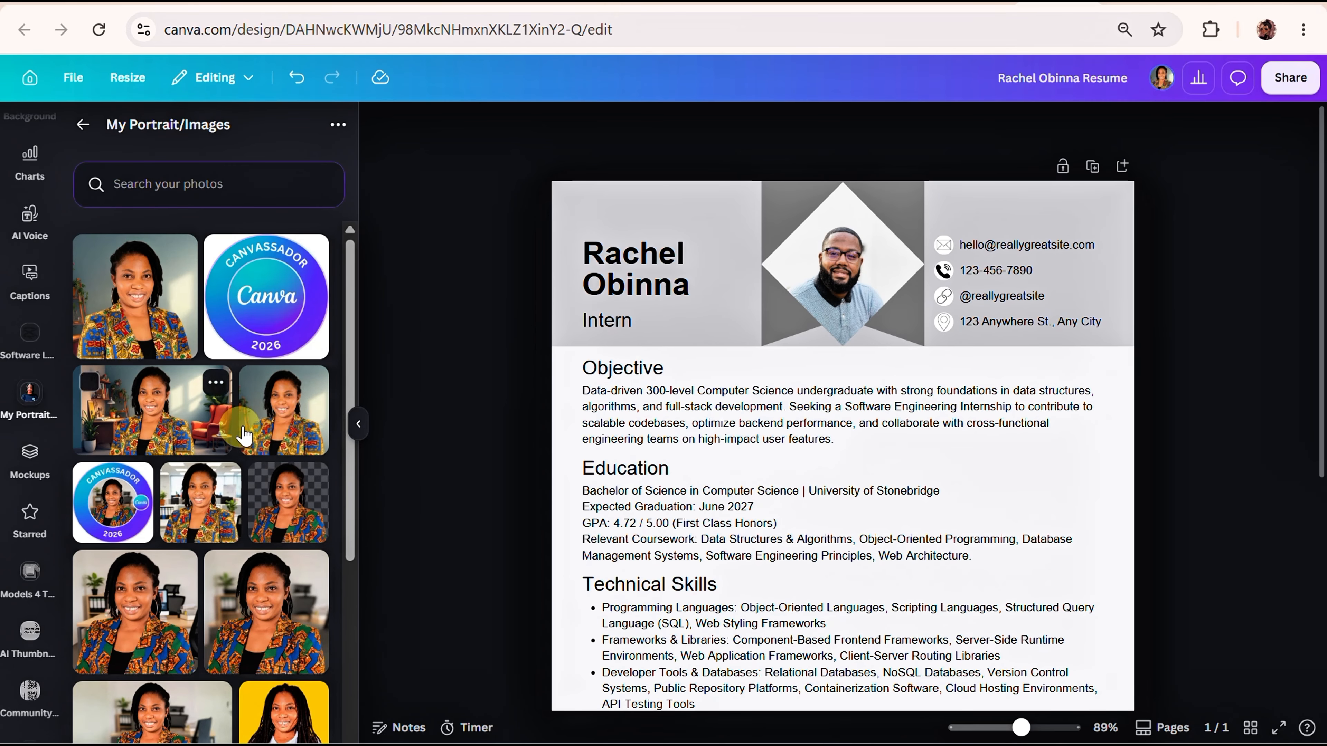
{"action": "left_click_drag", "start_coordinate": [274, 434], "coordinate": [828, 306]}
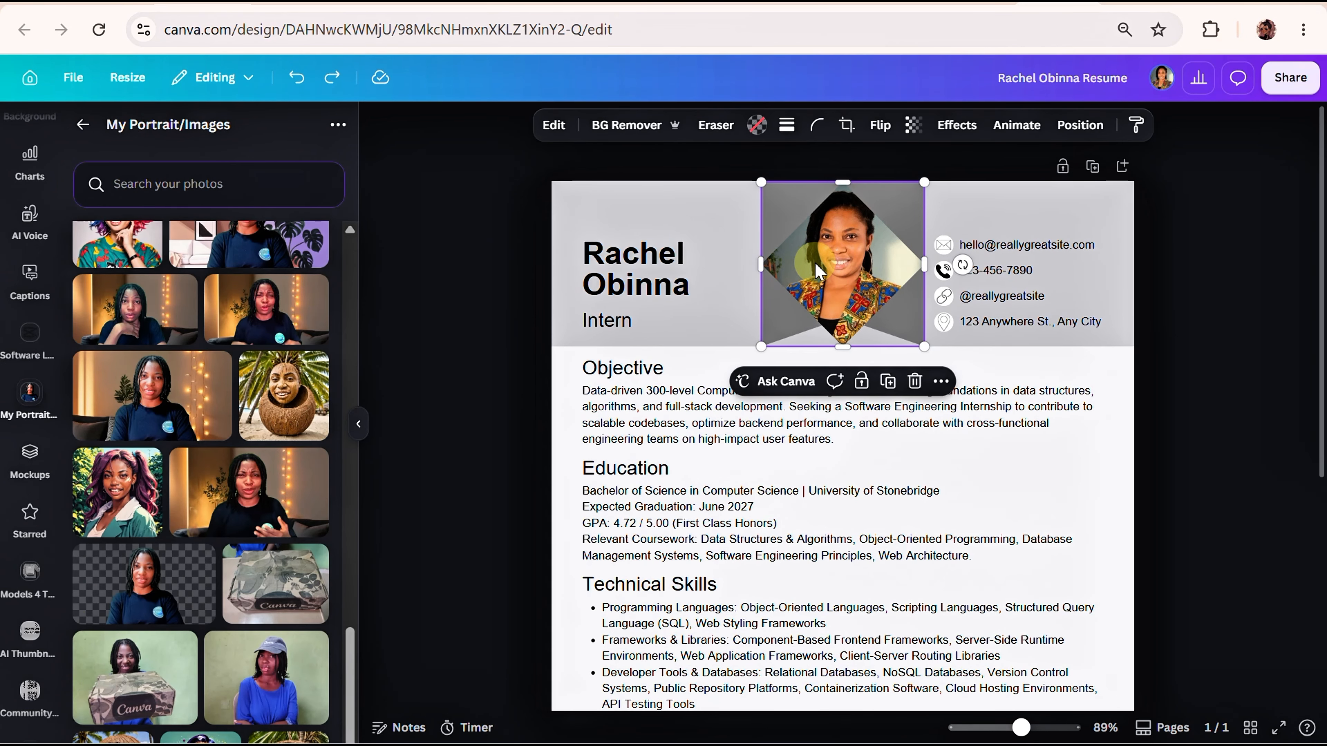
Crop the header portrait, adjusting its size and position within the diamond frame, and apply the crop.
{"action": "left_click", "coordinate": [845, 127]}
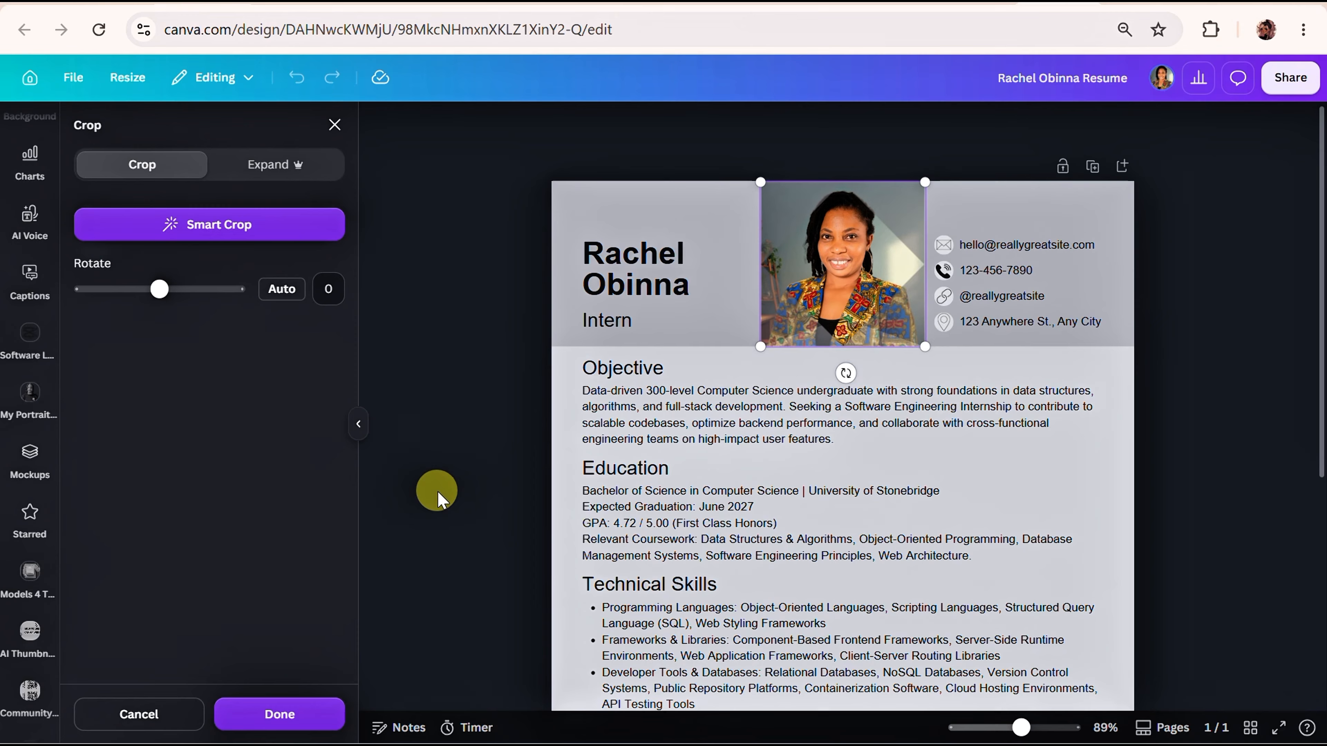
{"action": "mouse_move", "coordinate": [765, 353]}
{"action": "left_mouse_down"}
{"action": "mouse_move", "coordinate": [733, 393]}
{"action": "mouse_move", "coordinate": [758, 362]}
{"action": "left_mouse_up"}
{"action": "left_click_drag", "start_coordinate": [841, 272], "coordinate": [853, 273]}
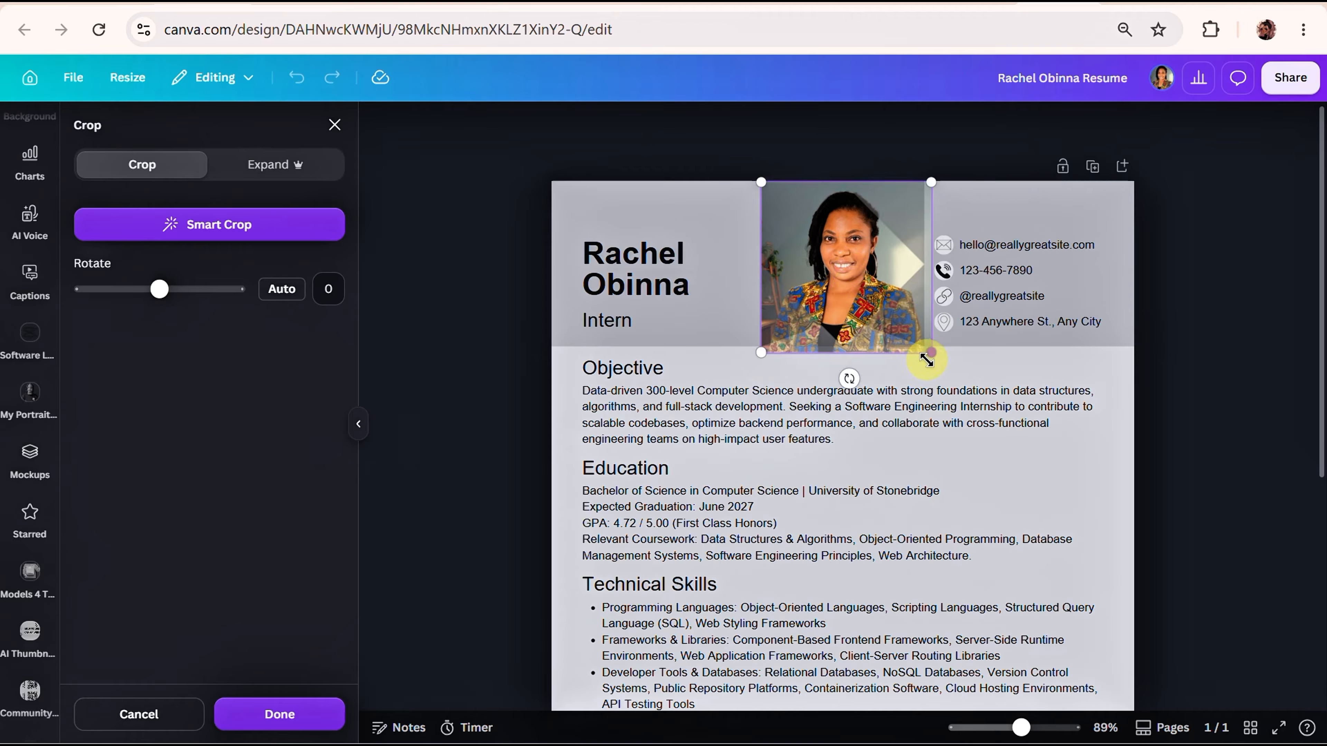
{"action": "left_click_drag", "start_coordinate": [926, 360], "coordinate": [863, 309]}
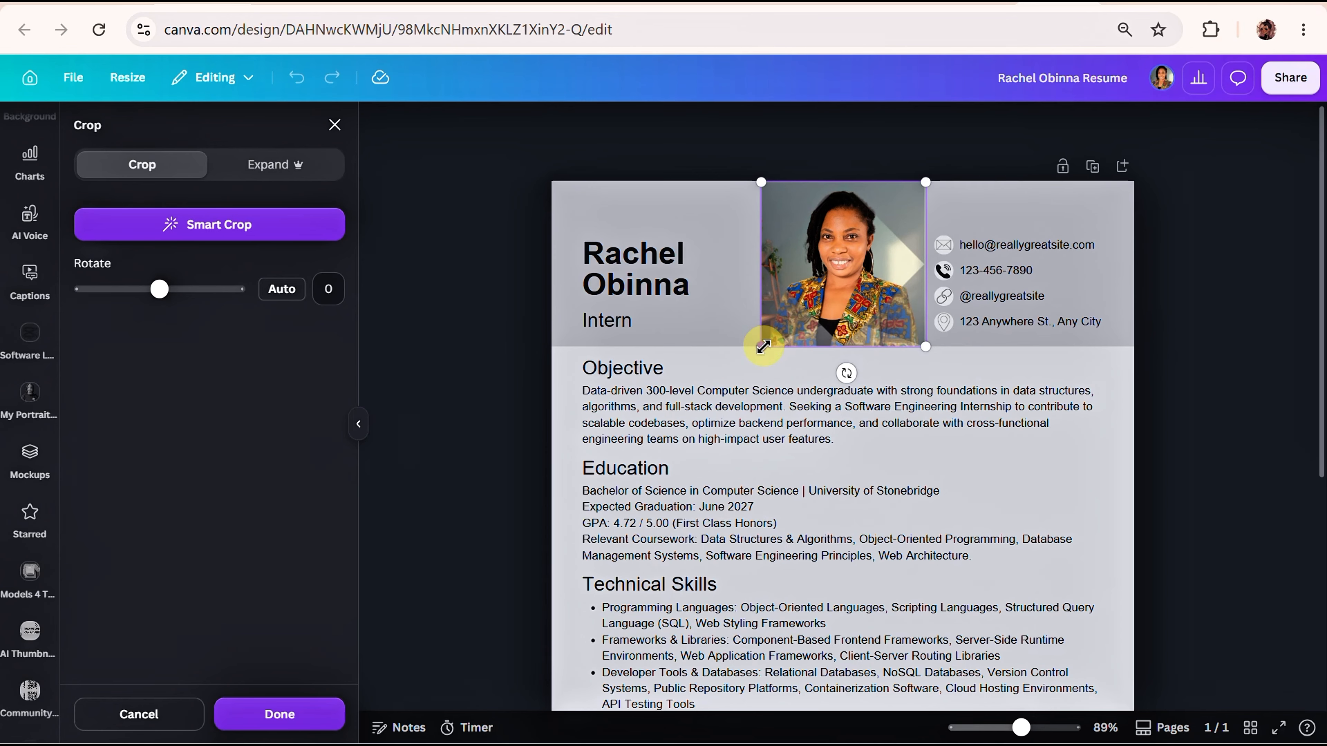
{"action": "left_click_drag", "start_coordinate": [763, 348], "coordinate": [786, 362]}
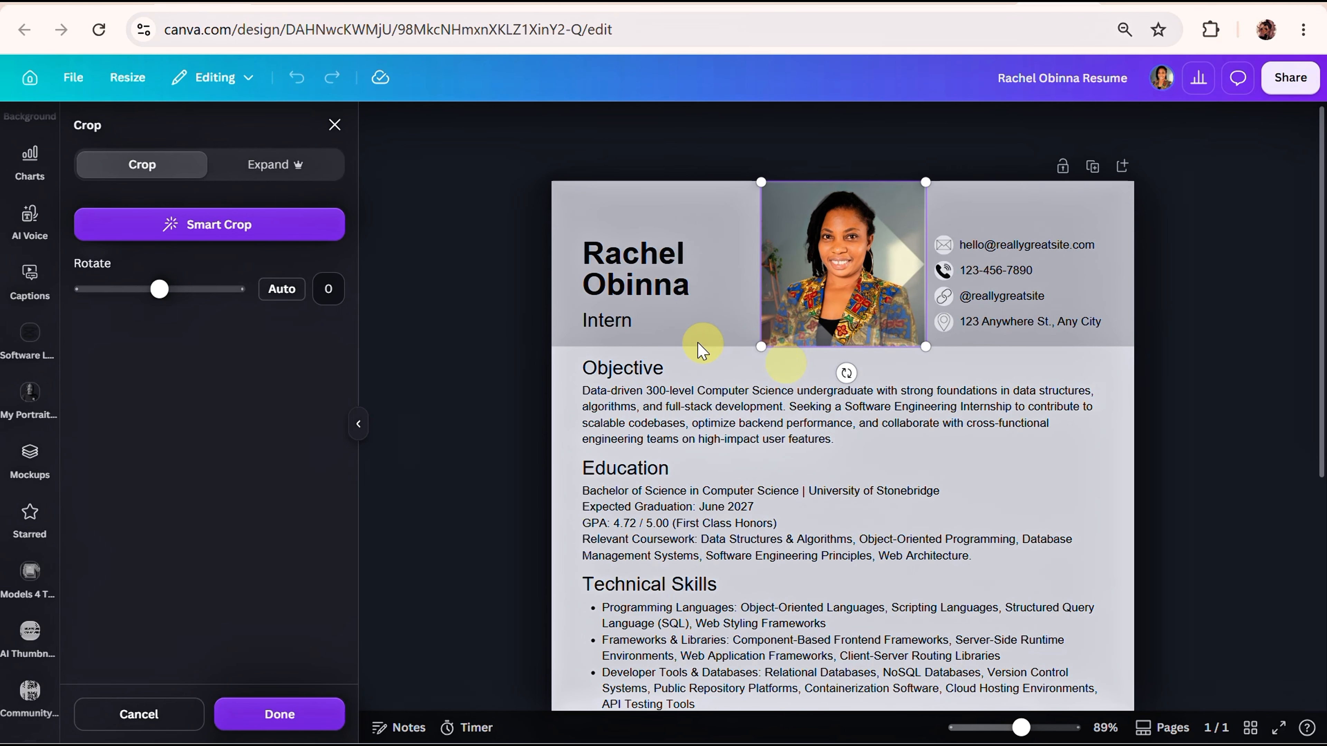
{"action": "left_click", "coordinate": [270, 712]}
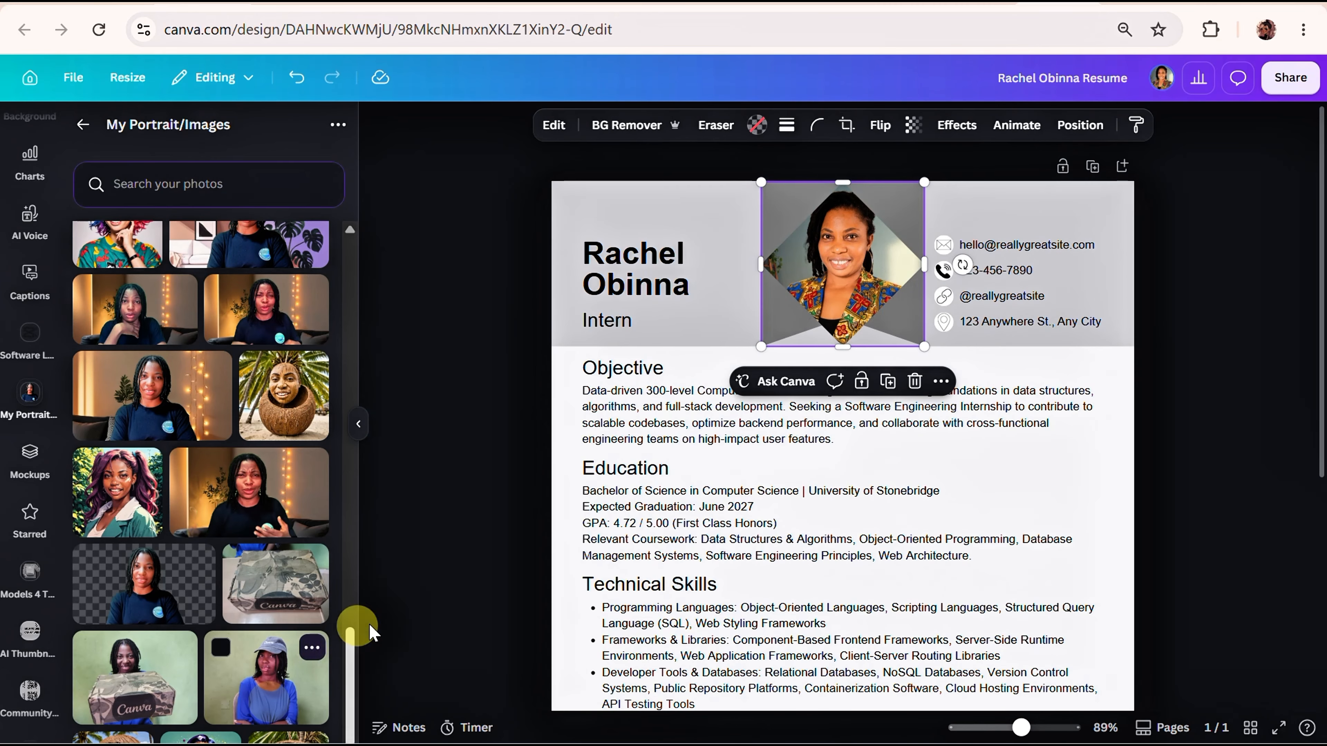
Recolour the light grey header background shape with the teal default solid colour.
{"action": "left_click", "coordinate": [625, 219]}
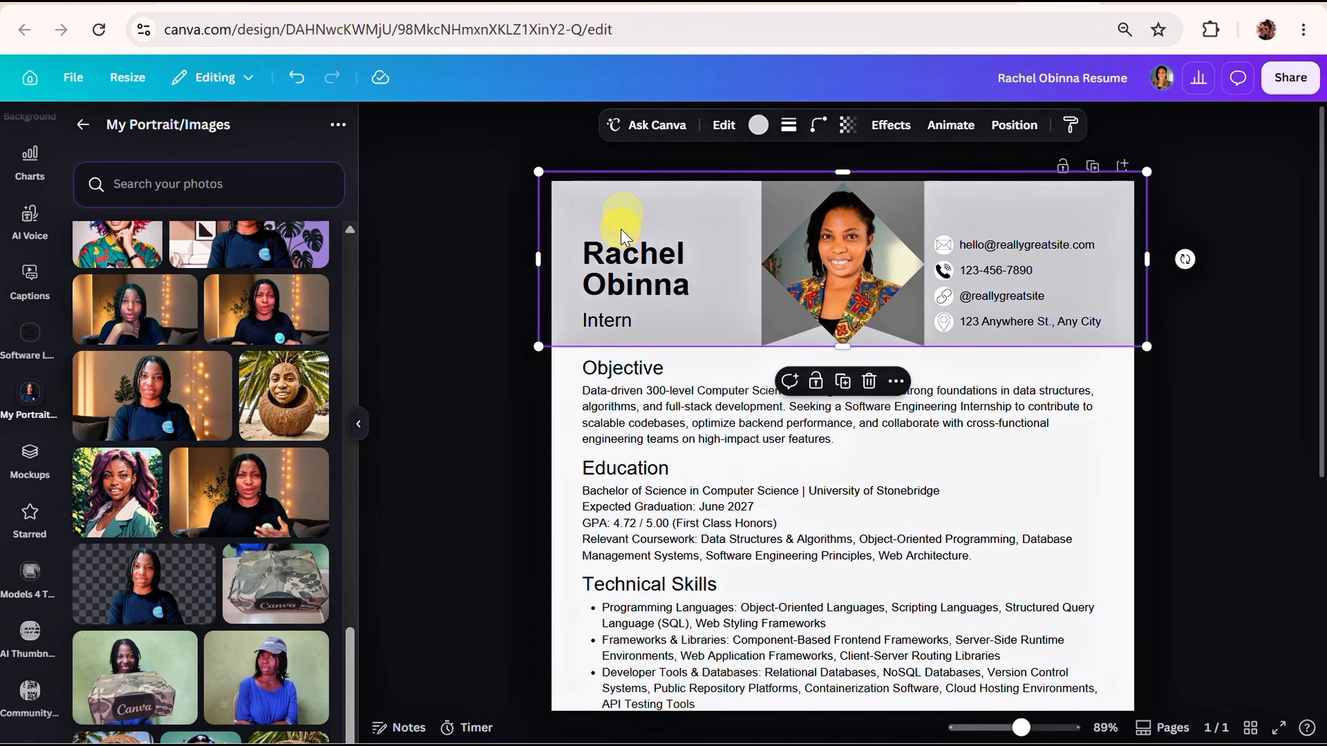
{"action": "left_click", "coordinate": [758, 128]}
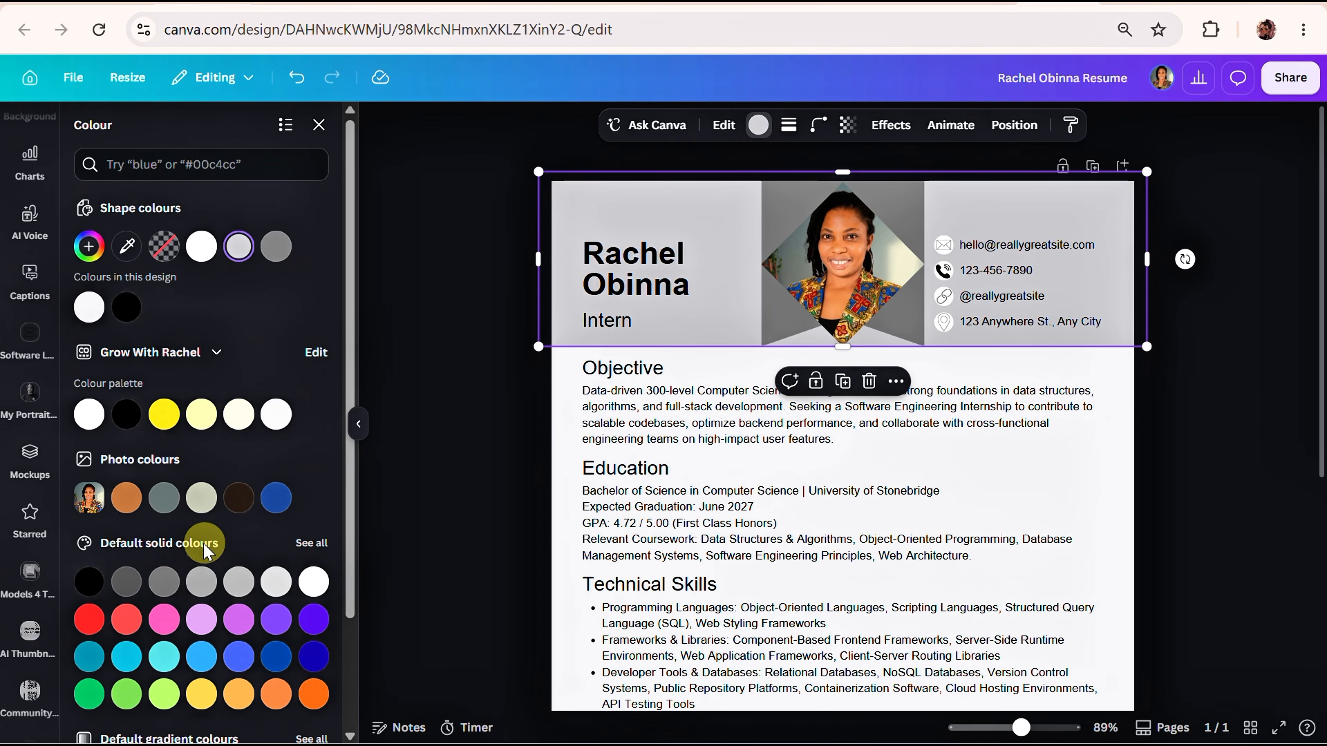
{"action": "left_click", "coordinate": [82, 661]}
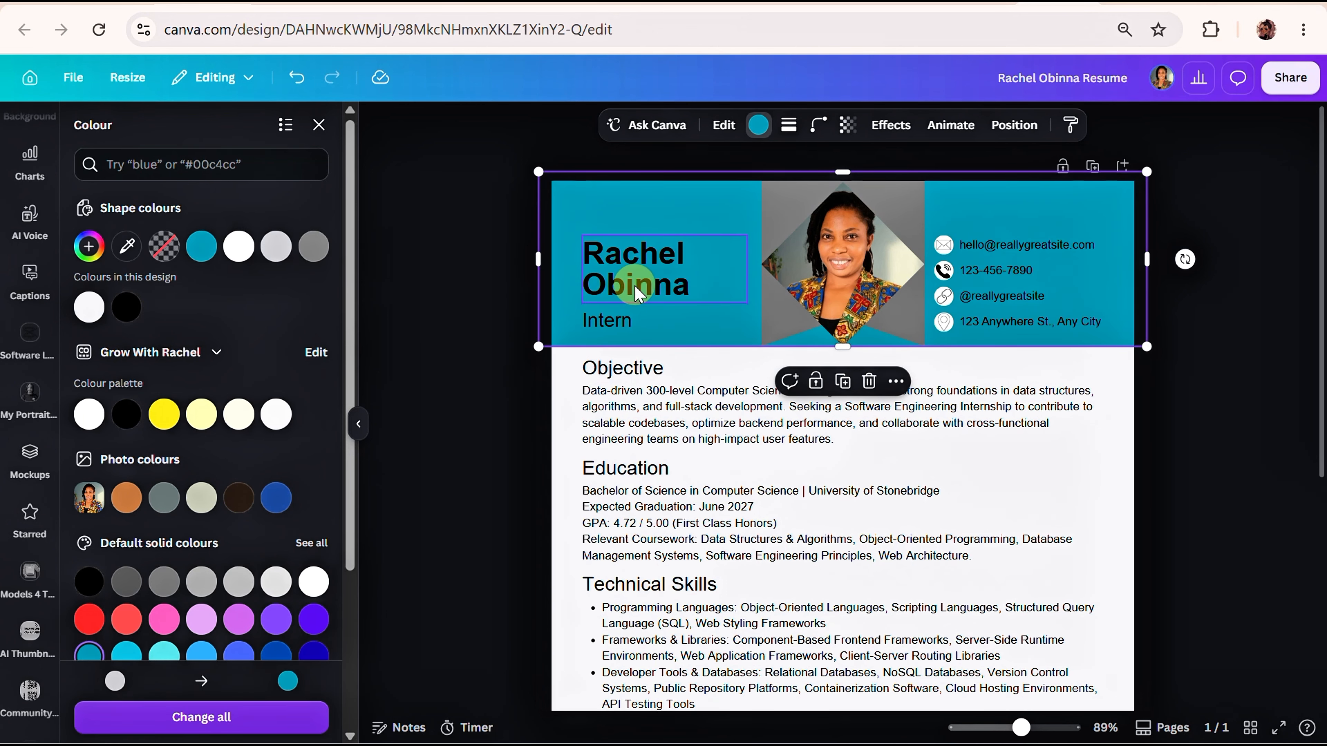
Set the text colour of the applicant's name and the Intern job title in the header to white (#FFFFFF).
{"action": "left_click", "coordinate": [646, 263]}
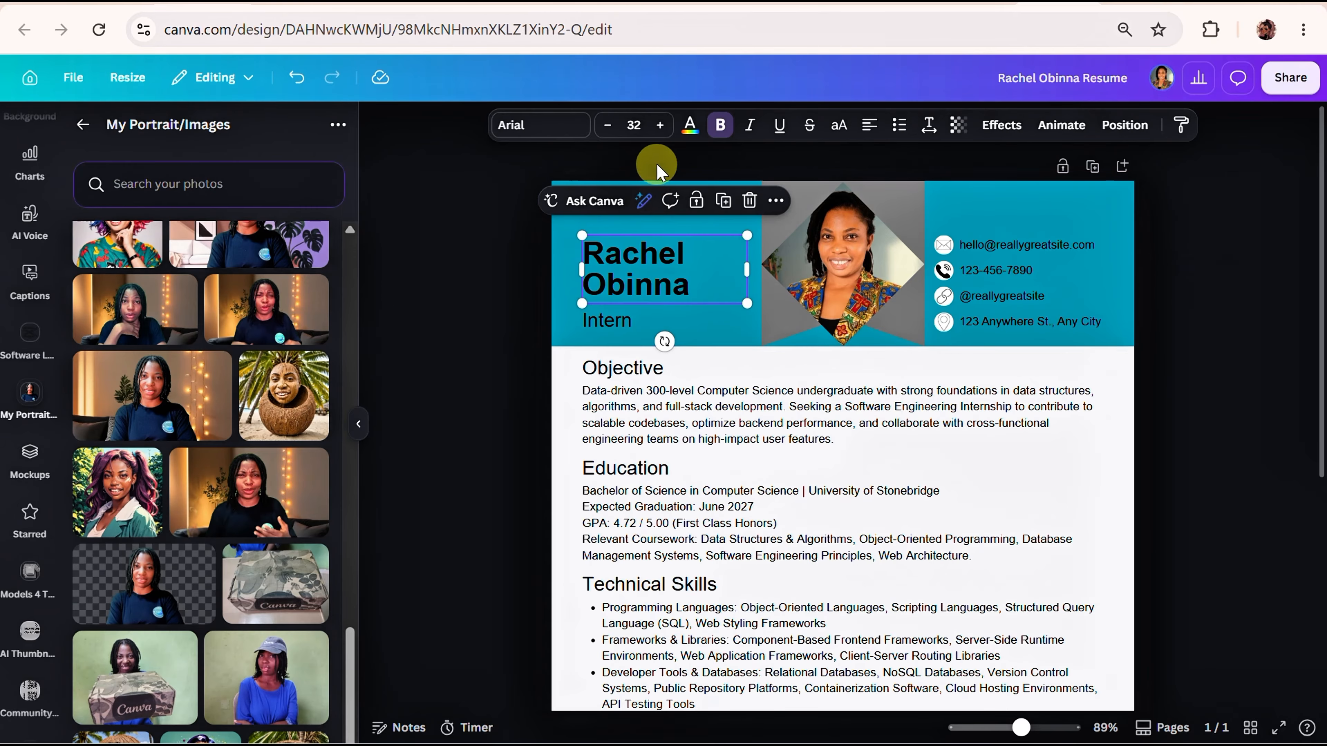
{"action": "left_click", "coordinate": [689, 125]}
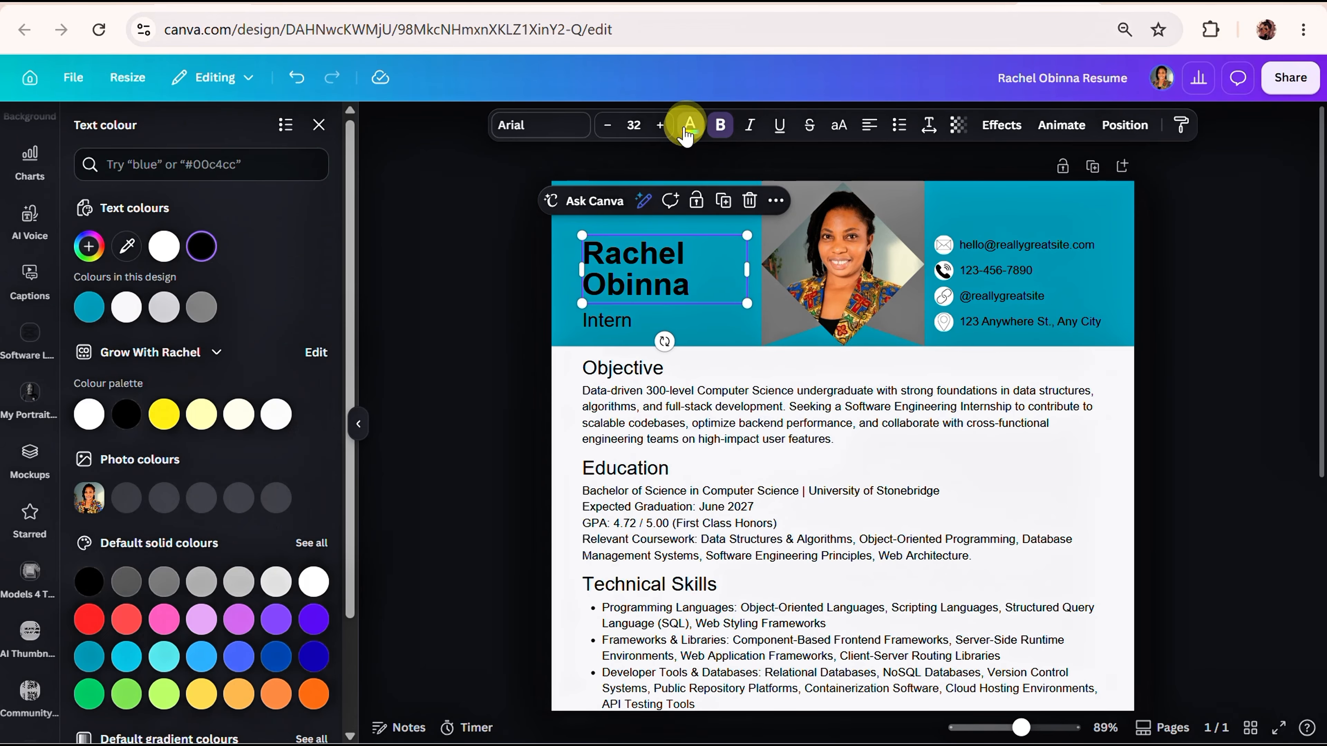
{"action": "left_click", "coordinate": [86, 416]}
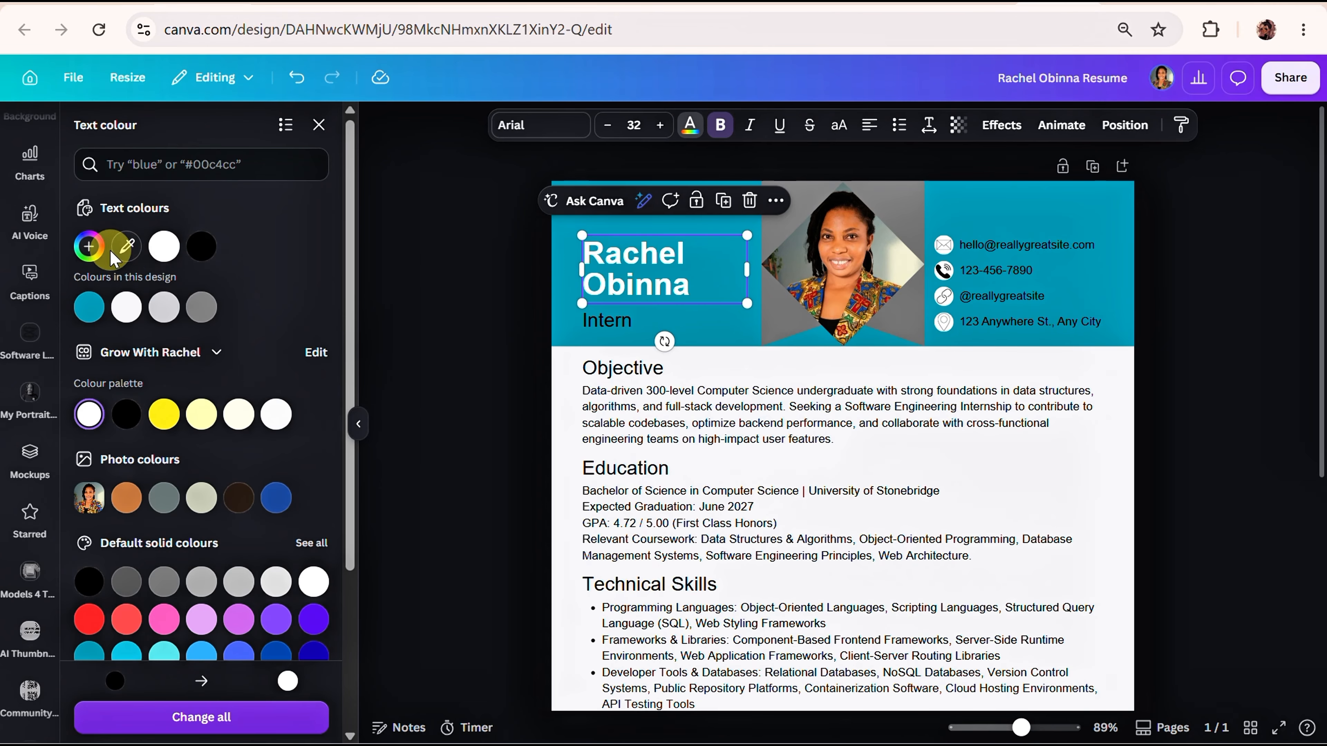
{"action": "left_click", "coordinate": [646, 337]}
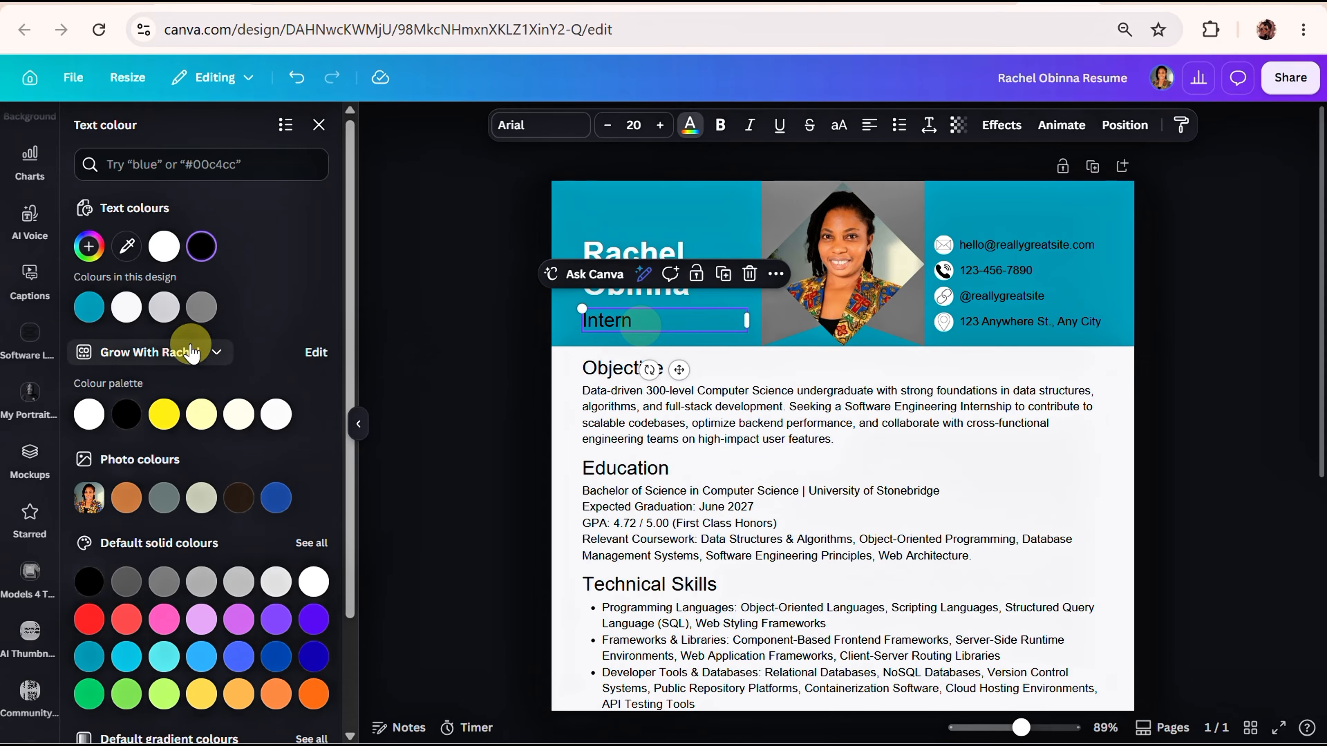
{"action": "left_click", "coordinate": [89, 246]}
{"action": "left_click", "coordinate": [92, 409]}
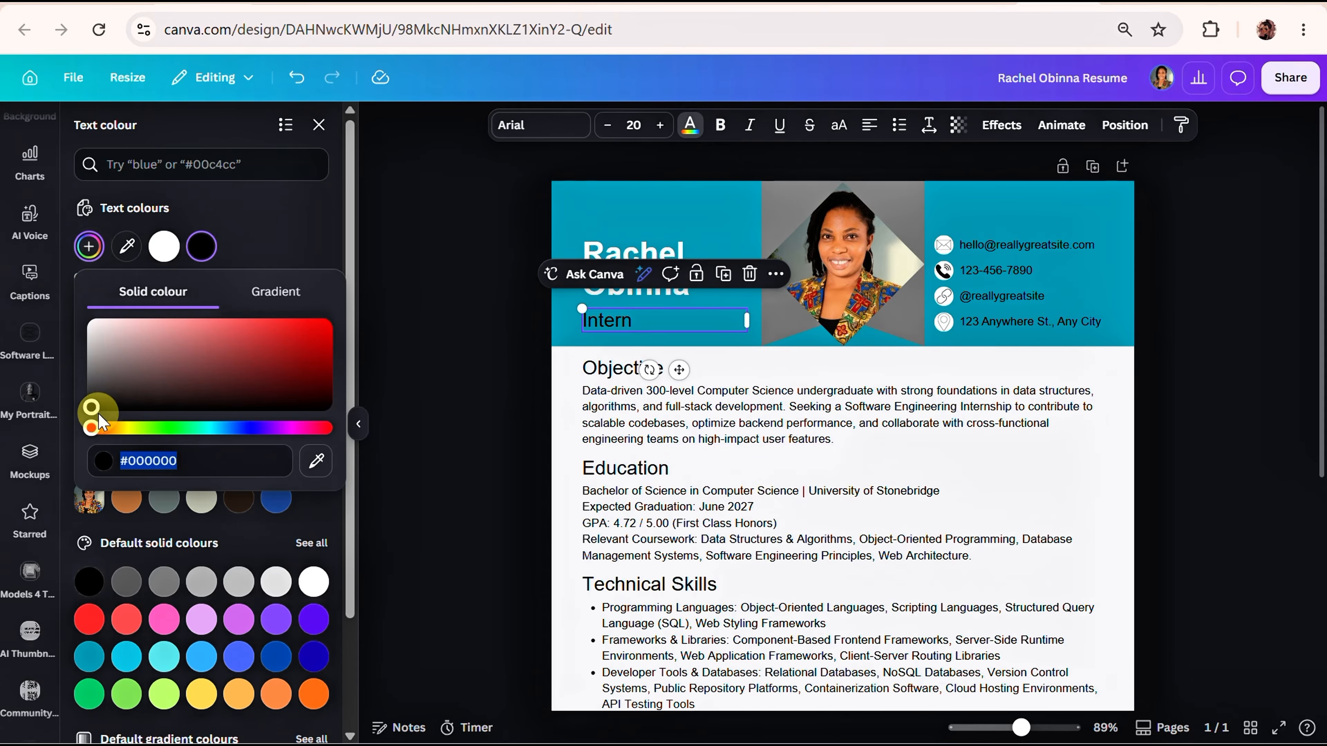
{"action": "left_click_drag", "start_coordinate": [94, 334], "coordinate": [89, 311]}
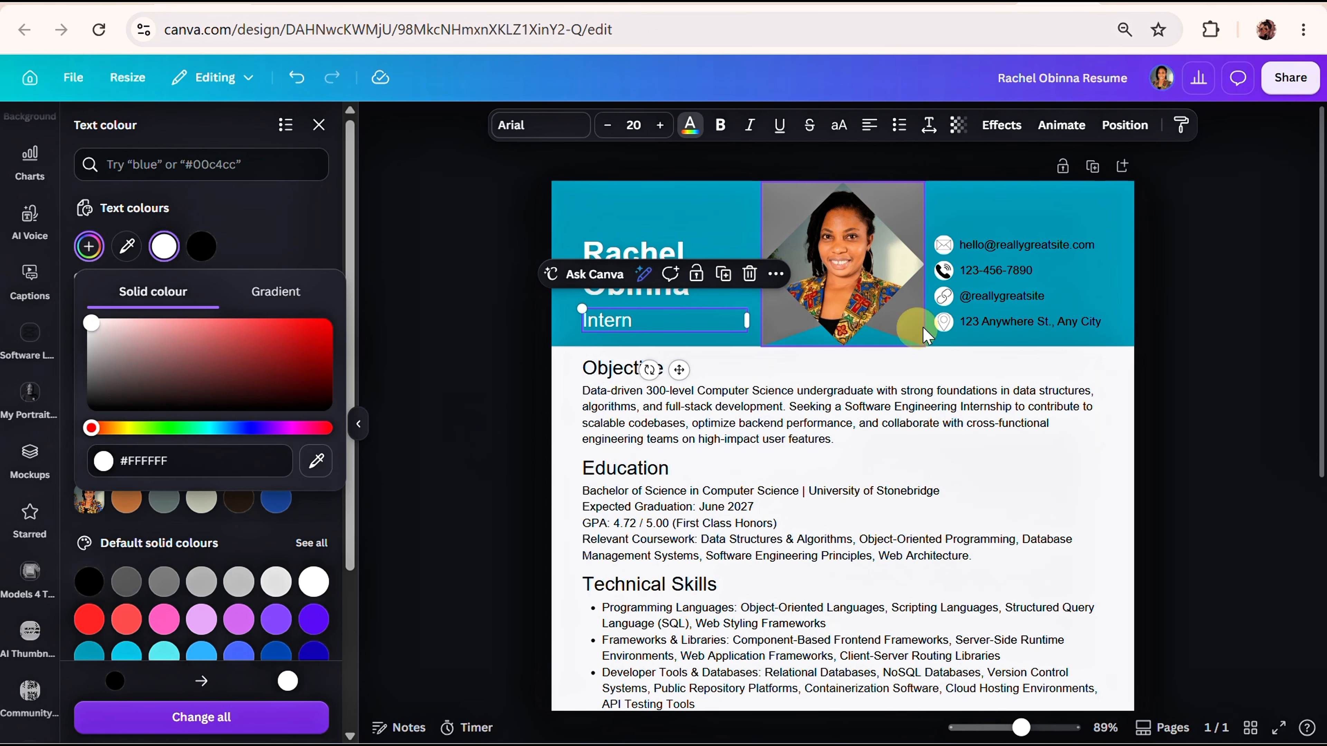
Set the e-mail, phone, social handle and address lines in the header together to white text, leaving their icons unchanged.
{"action": "left_click", "coordinate": [1011, 245]}
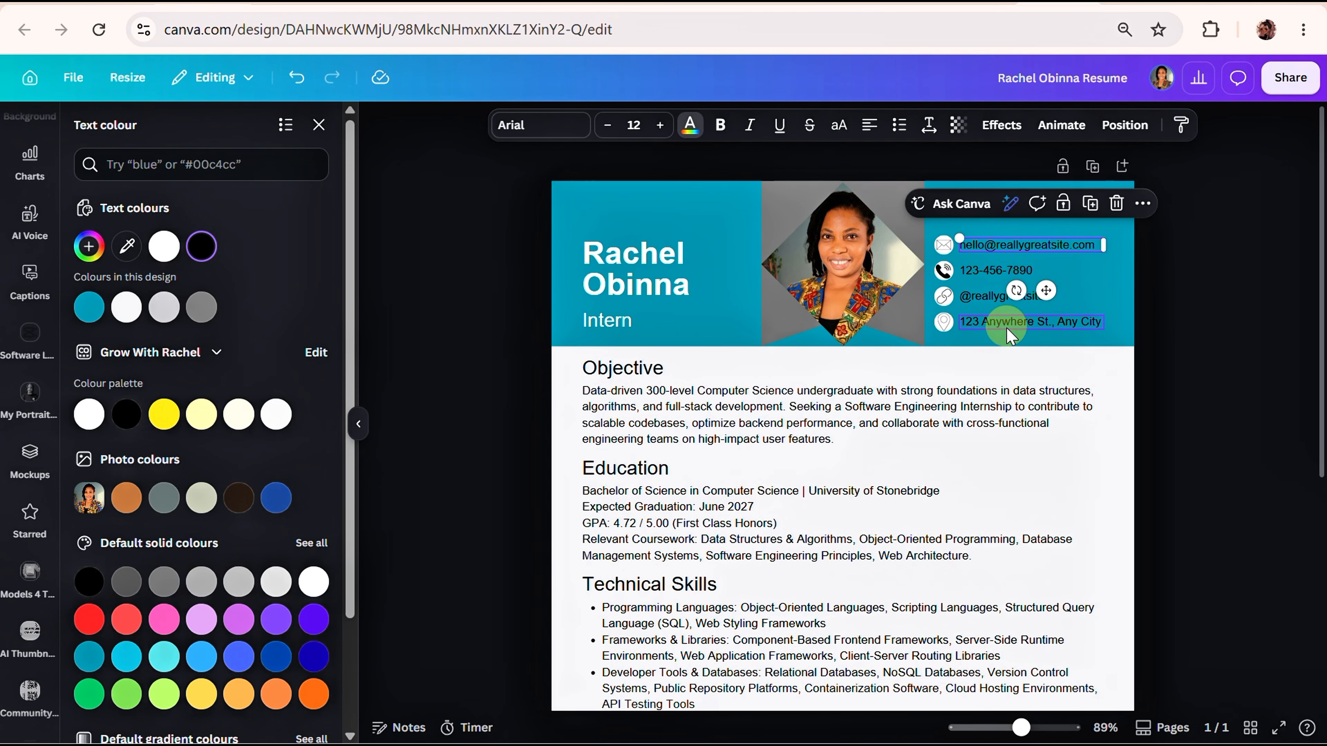
{"action": "left_click", "coordinate": [991, 270], "text": "shift"}
{"action": "left_click", "coordinate": [991, 296], "text": "shift"}
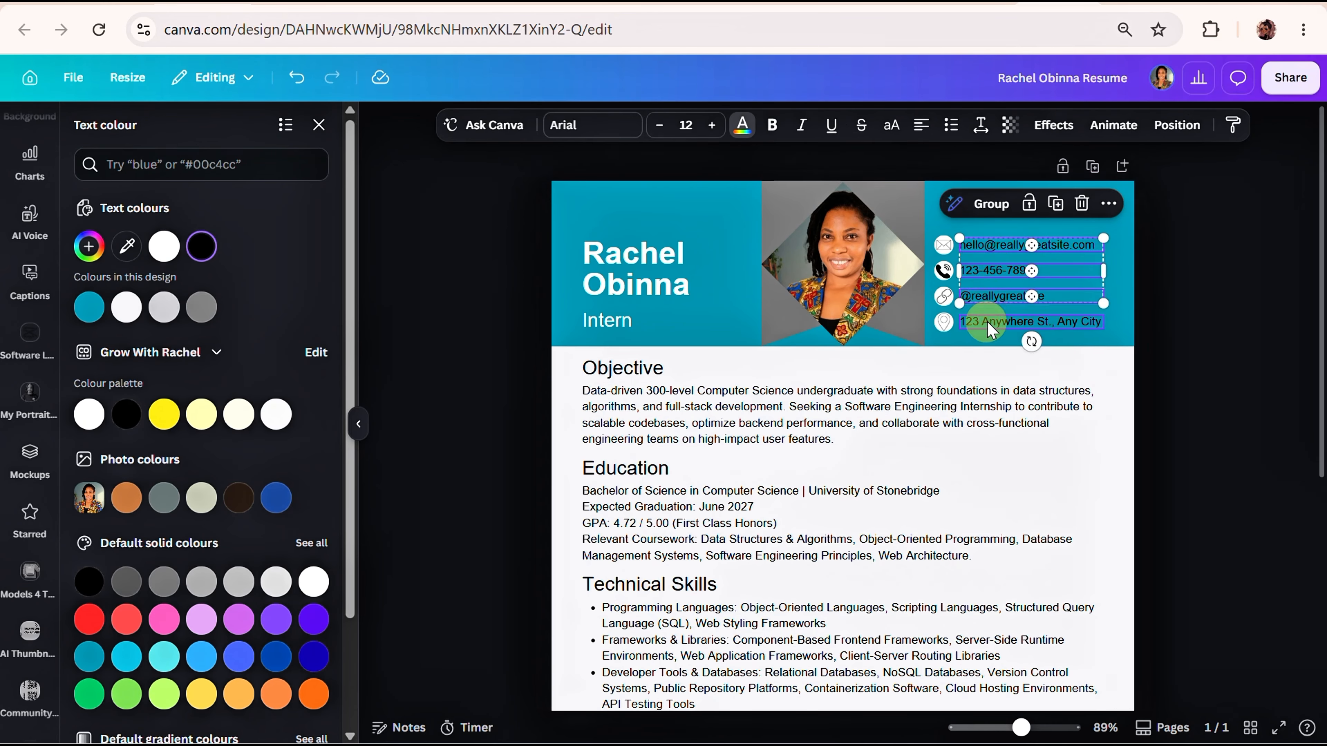
{"action": "left_click", "coordinate": [993, 321], "text": "shift"}
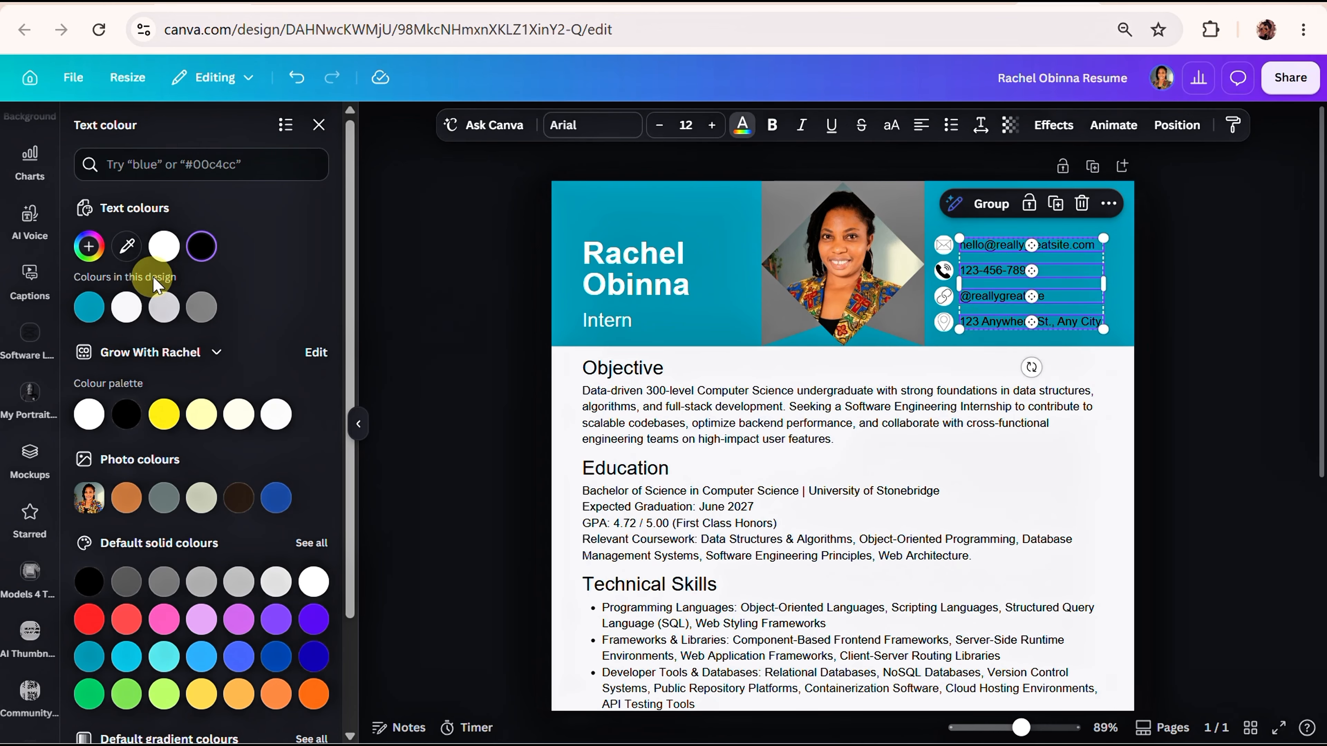
{"action": "left_click", "coordinate": [158, 248]}
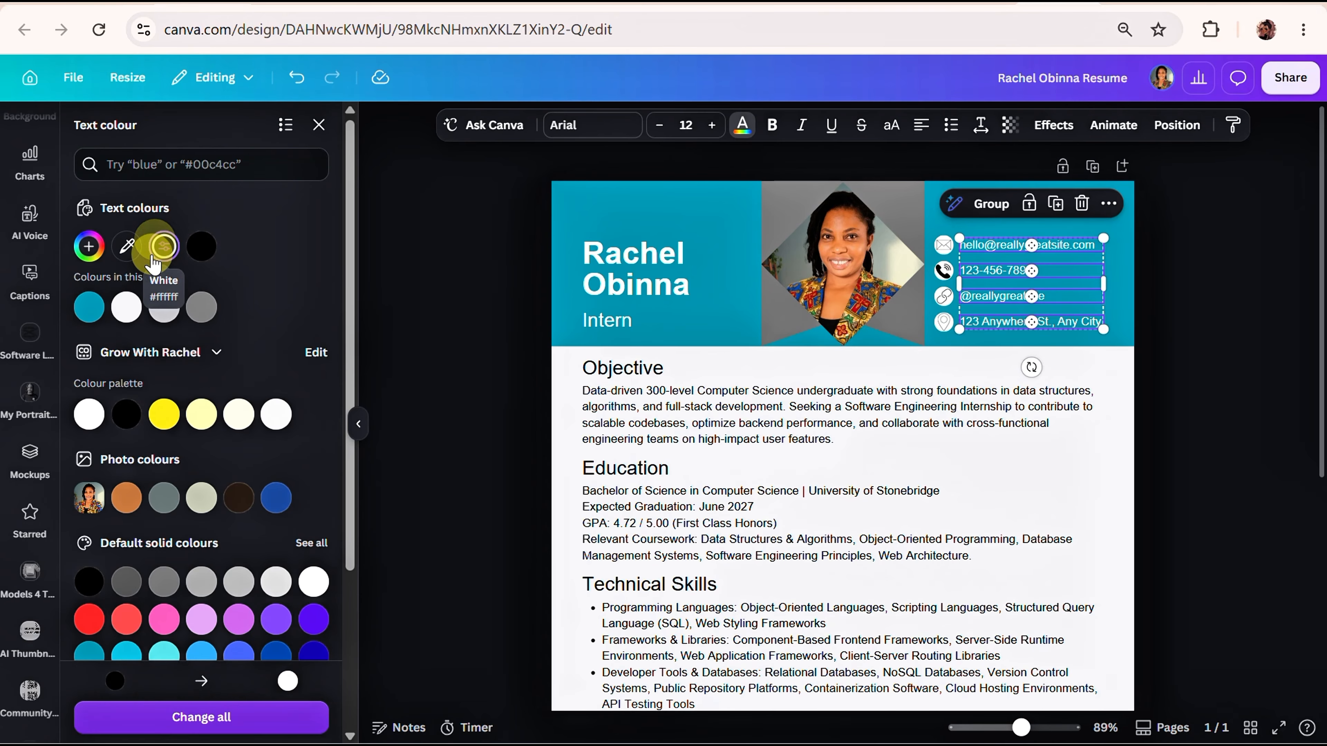
{"action": "left_click", "coordinate": [1186, 337]}
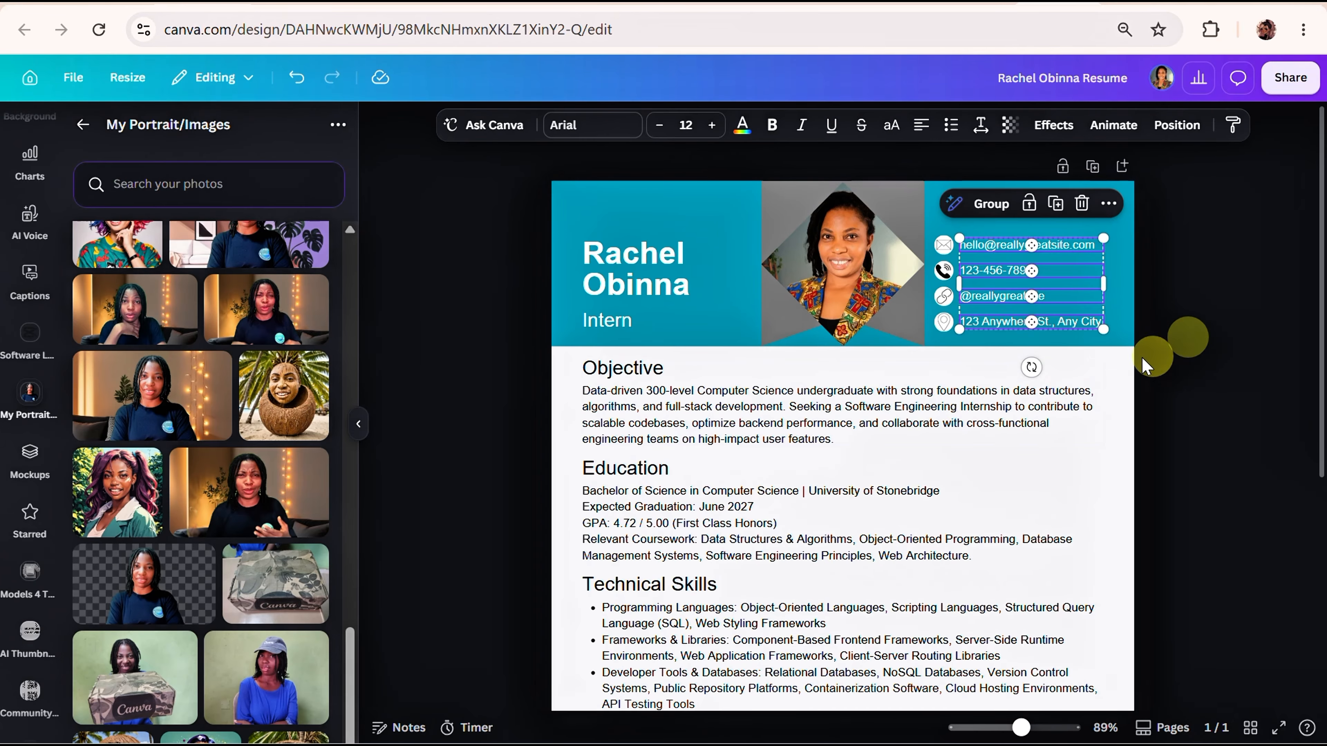
Recolour the footer bar at the end of the resume with the same teal as the header.
{"action": "left_click", "coordinate": [888, 228]}
{"action": "scroll", "coordinate": [657, 371], "scroll_direction": "down", "scroll_amount": 6}
{"action": "left_click", "coordinate": [627, 661]}
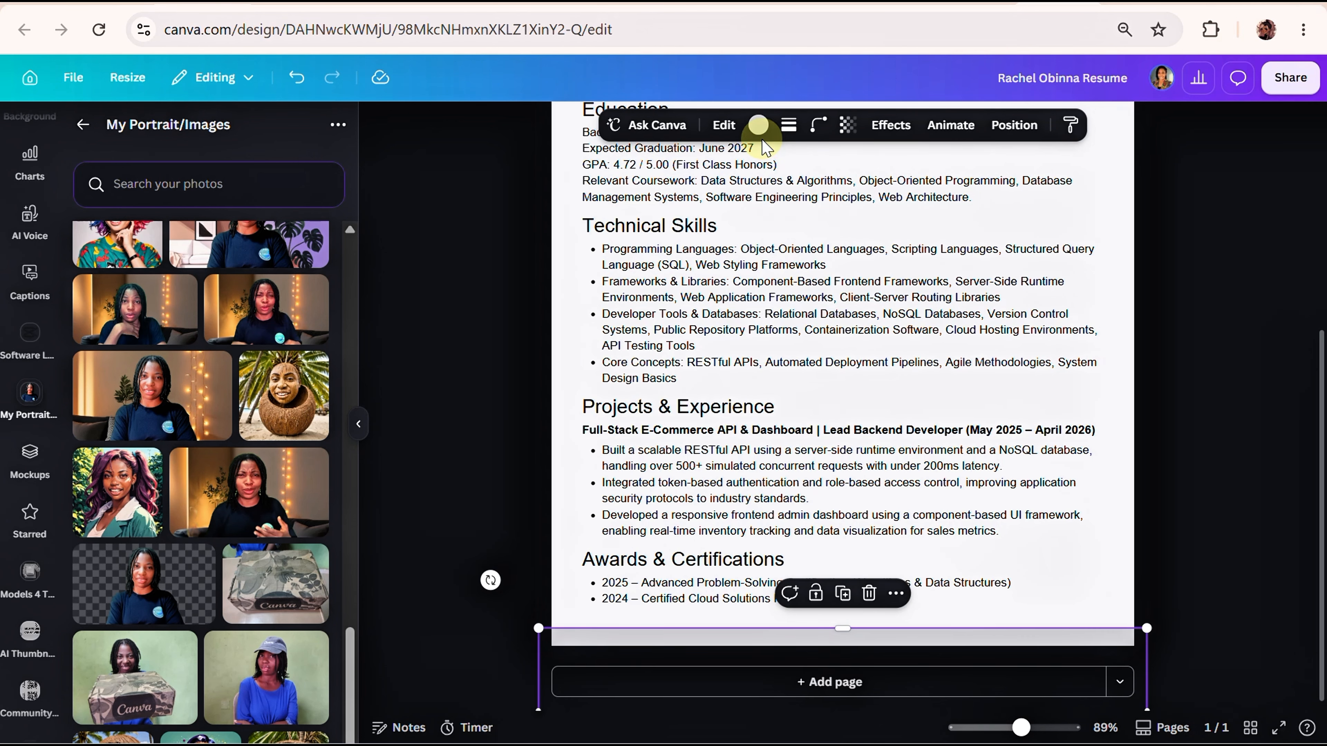
{"action": "left_click", "coordinate": [759, 125]}
{"action": "left_click", "coordinate": [202, 246]}
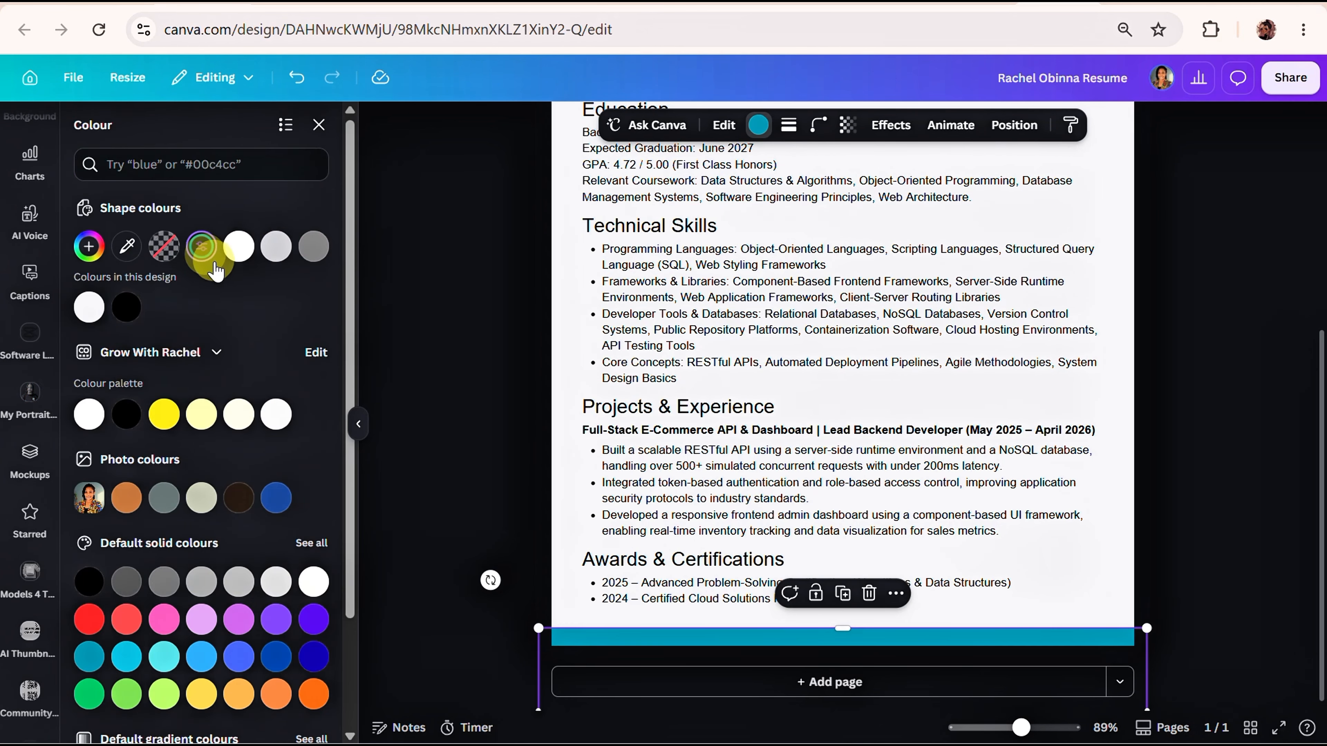
Select the grey ribbon shape behind the portrait from the layers, try light purple, and set its final colour to light grey.
{"action": "scroll", "coordinate": [388, 460], "scroll_direction": "up", "scroll_amount": 5}
{"action": "left_click", "coordinate": [842, 264]}
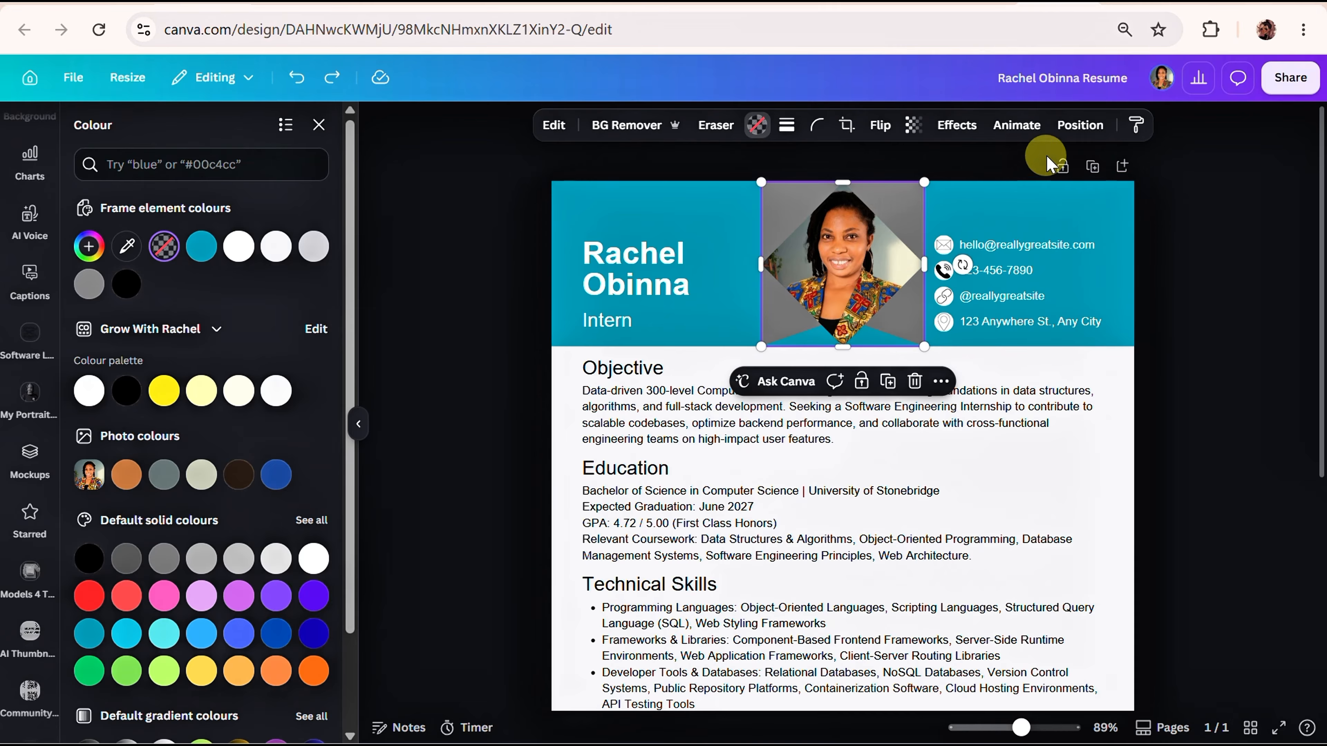
{"action": "left_click", "coordinate": [1079, 128]}
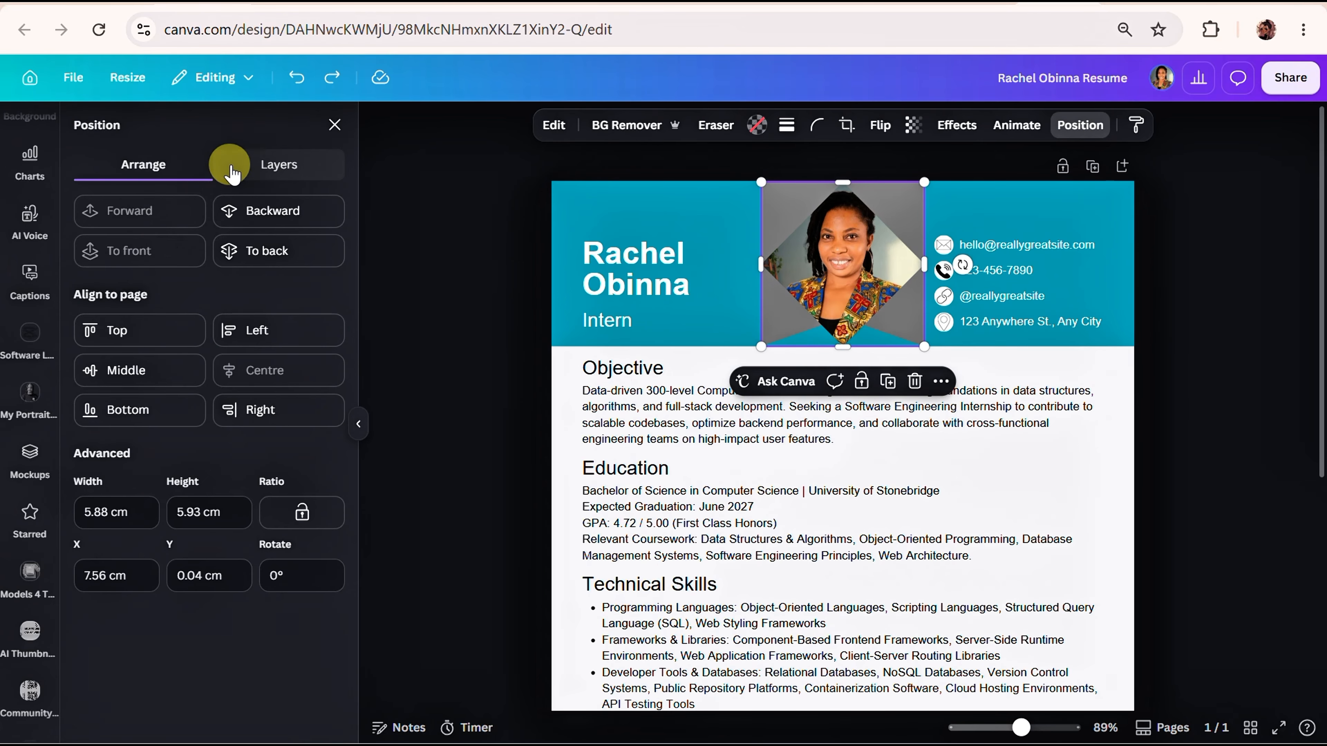
{"action": "left_click", "coordinate": [267, 181]}
{"action": "scroll", "coordinate": [237, 449], "scroll_direction": "down", "scroll_amount": 10}
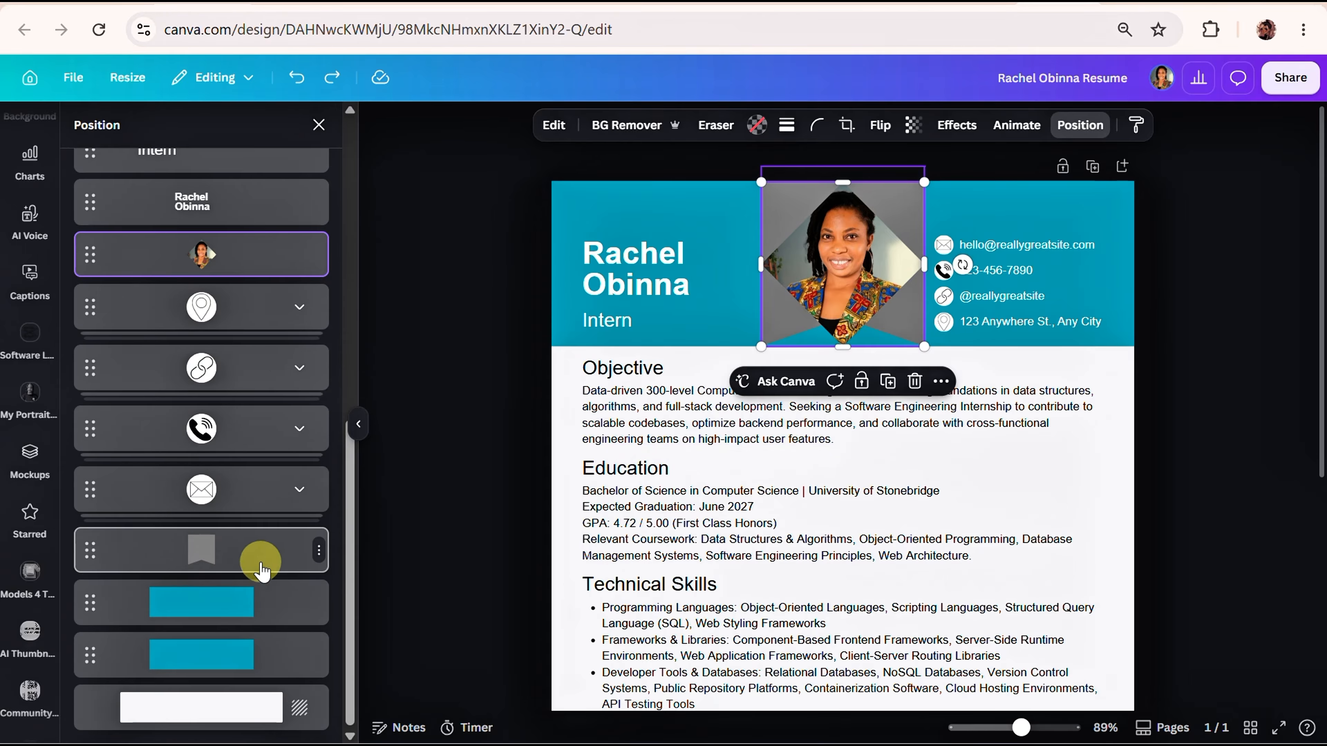
{"action": "left_click", "coordinate": [219, 550]}
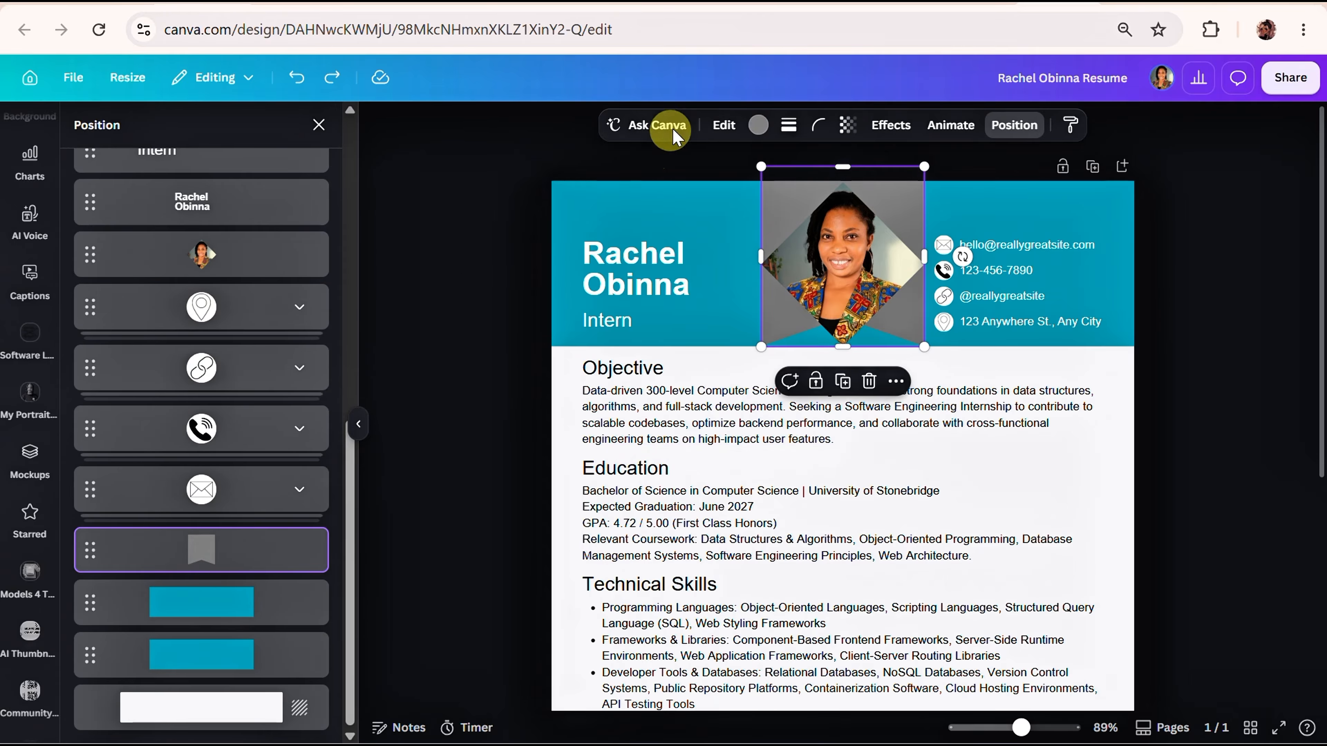
{"action": "left_click", "coordinate": [759, 124]}
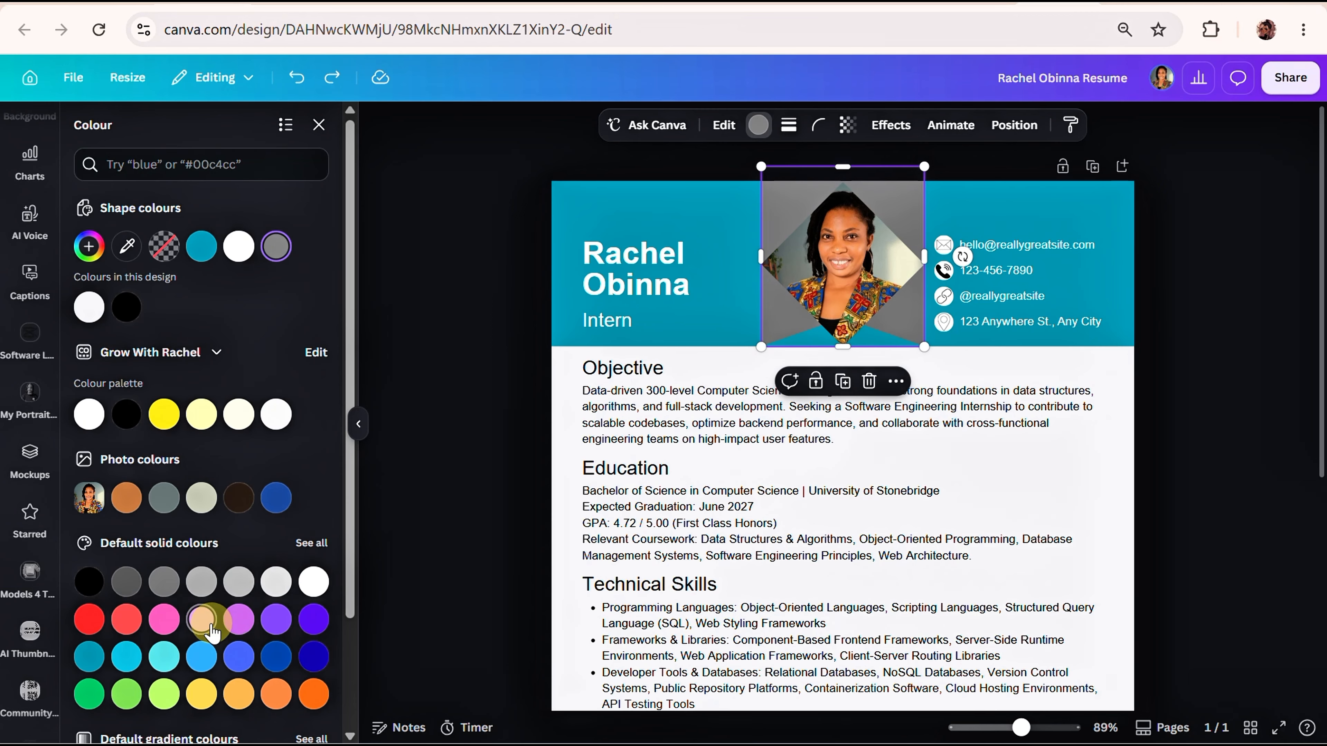
{"action": "left_click", "coordinate": [200, 620]}
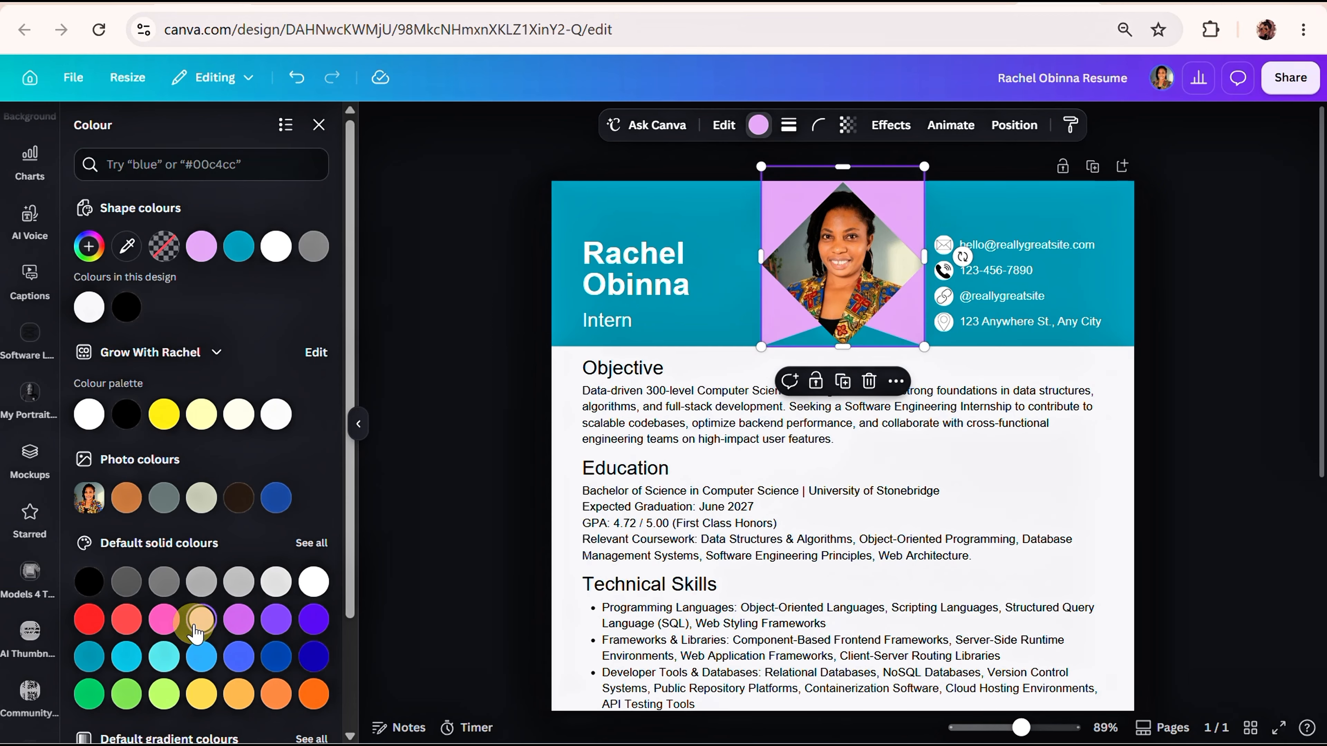
{"action": "left_click", "coordinate": [271, 586]}
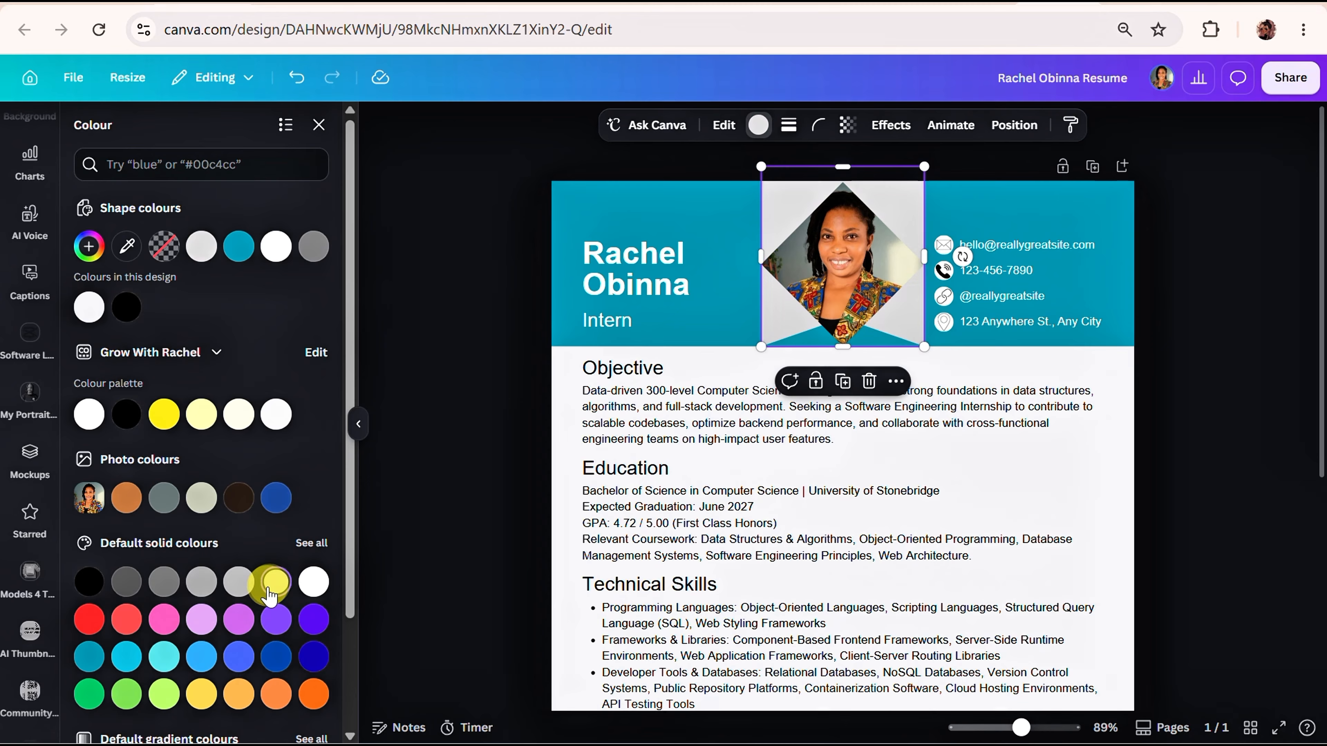
{"action": "left_click", "coordinate": [424, 338]}
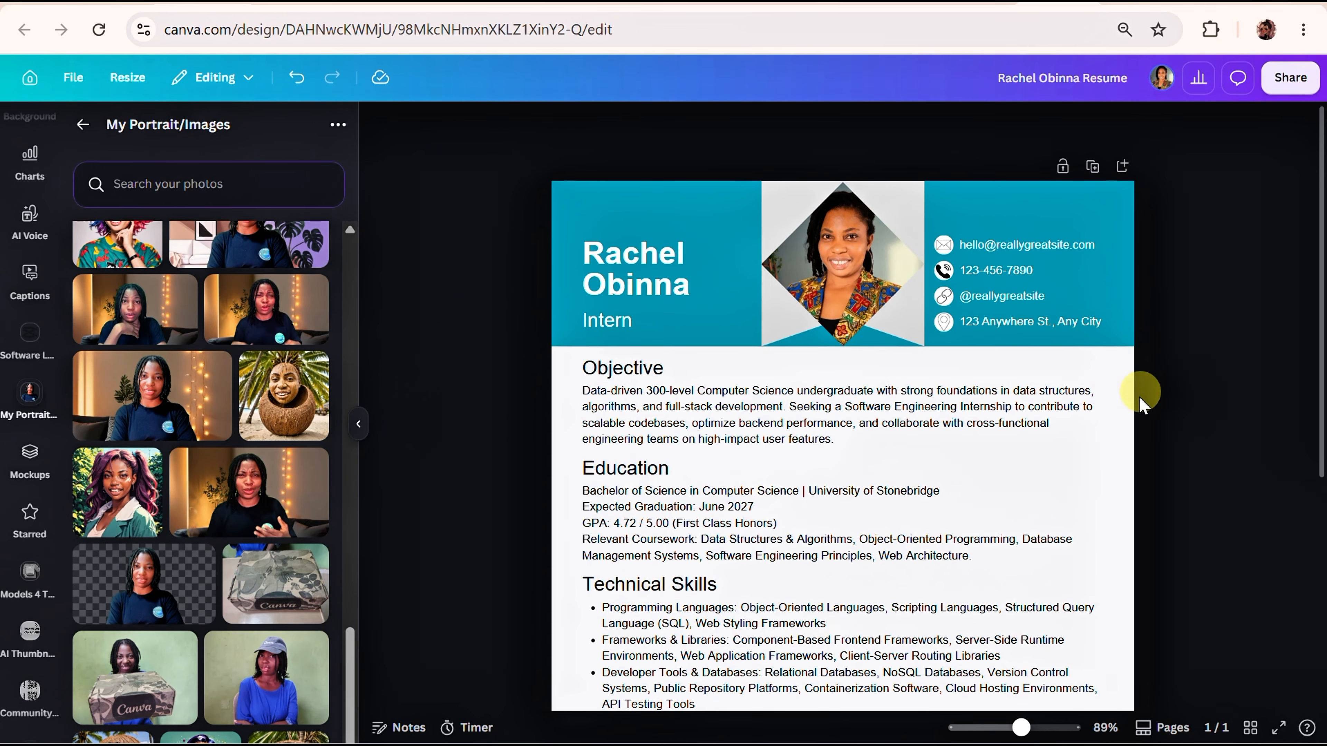
Hide the portrait library and review the whole one-page resume at 53% zoom with nothing selected.
{"action": "left_click", "coordinate": [648, 430]}
{"action": "left_click", "coordinate": [360, 424]}
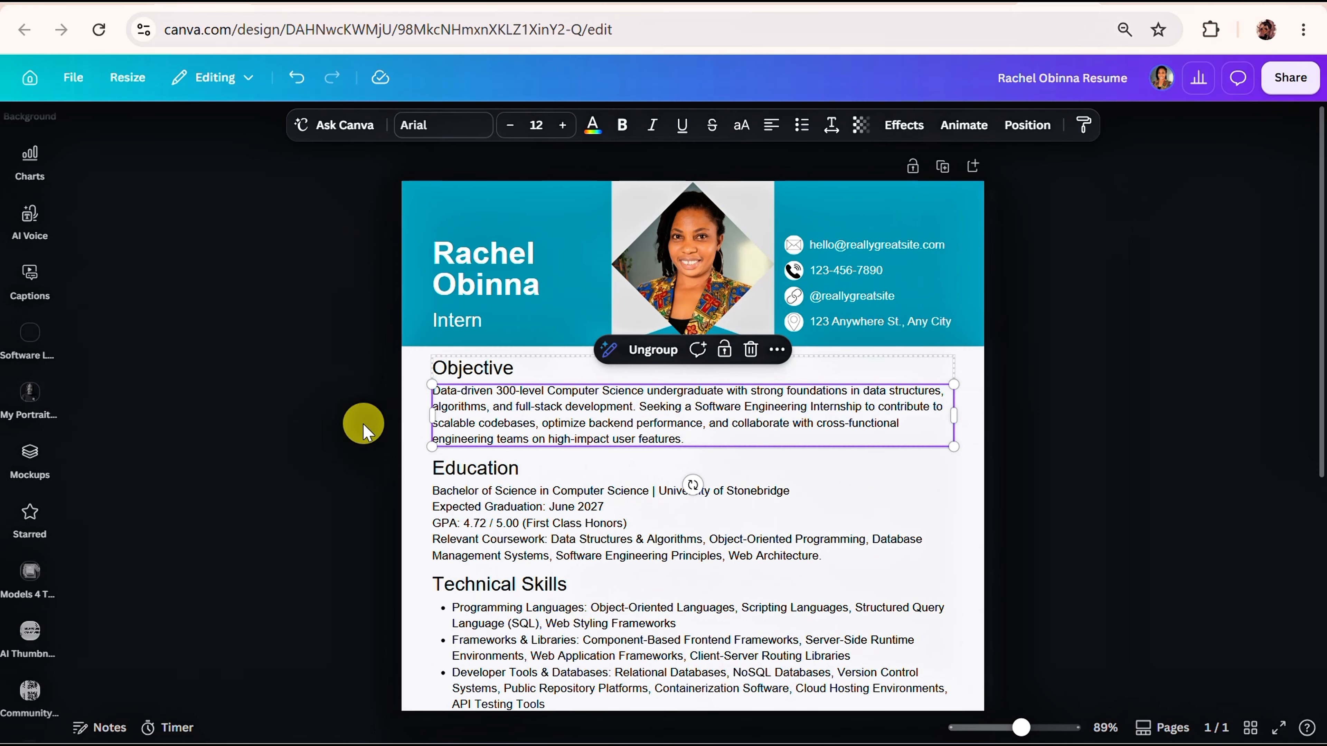
{"action": "left_click", "coordinate": [972, 728]}
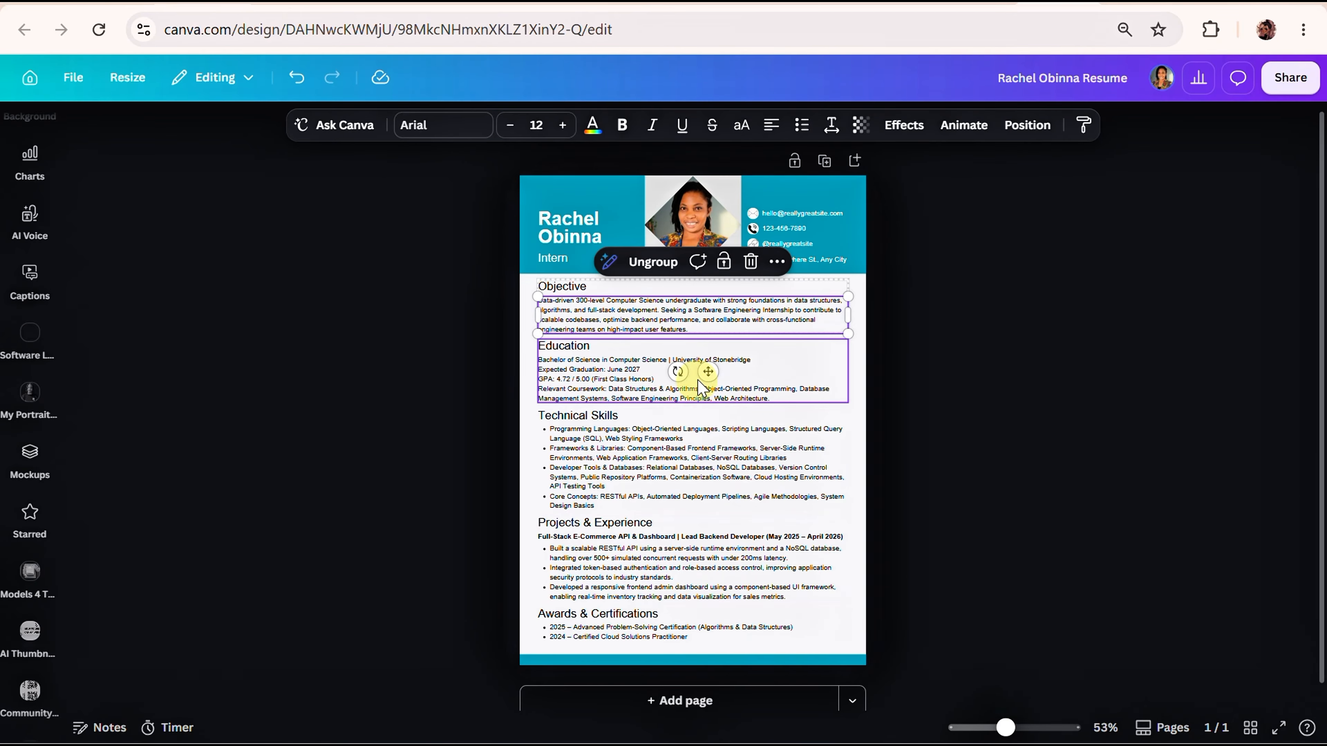
{"action": "left_click", "coordinate": [950, 386]}
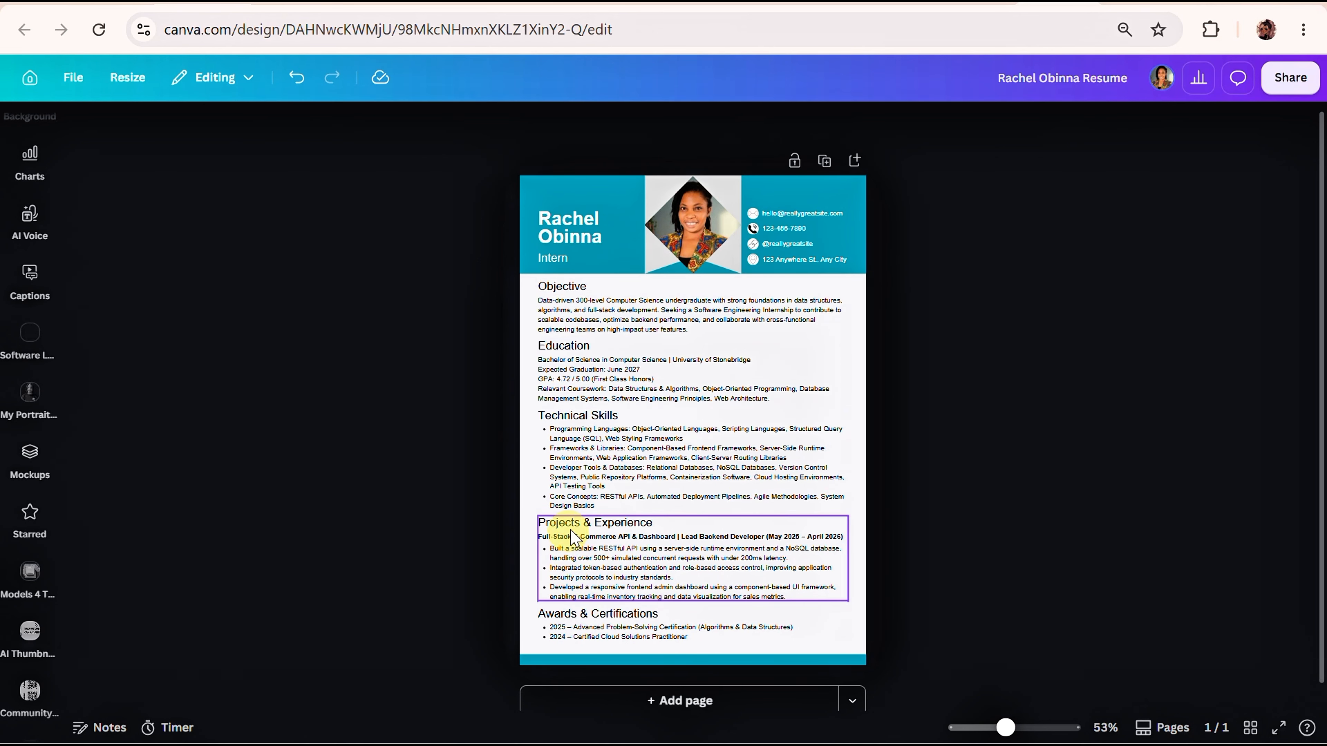
{"action": "scroll", "coordinate": [588, 538], "scroll_direction": "down", "scroll_amount": 1}
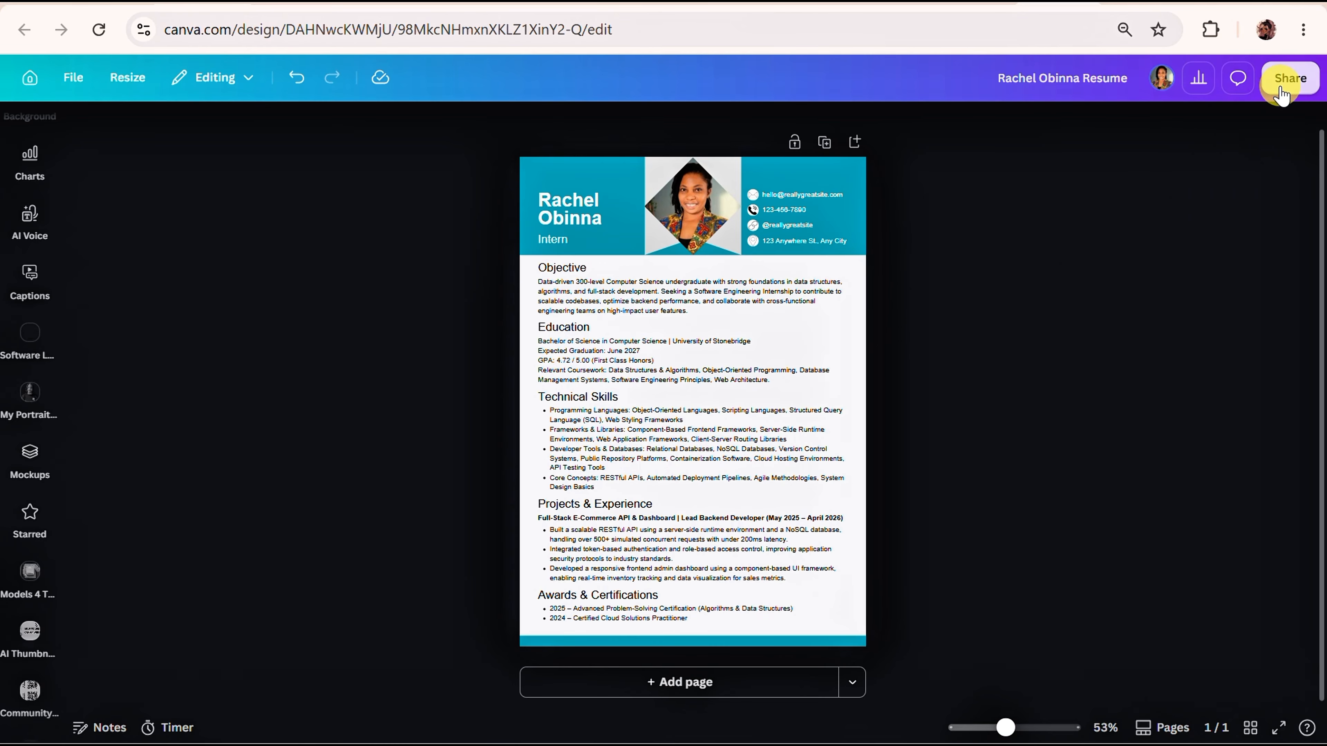
Open the resume's download settings and set the file type to PDF Standard.
{"action": "left_click", "coordinate": [1289, 79]}
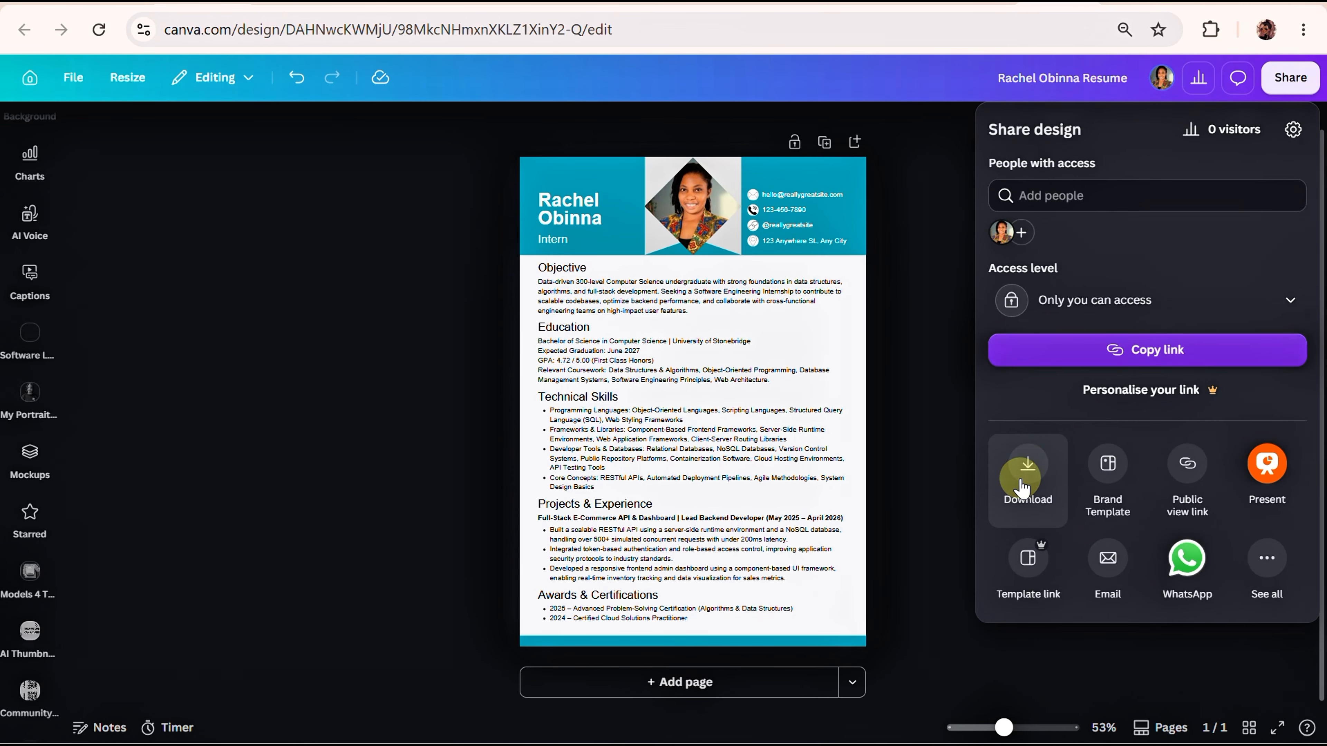
{"action": "left_click", "coordinate": [1023, 488]}
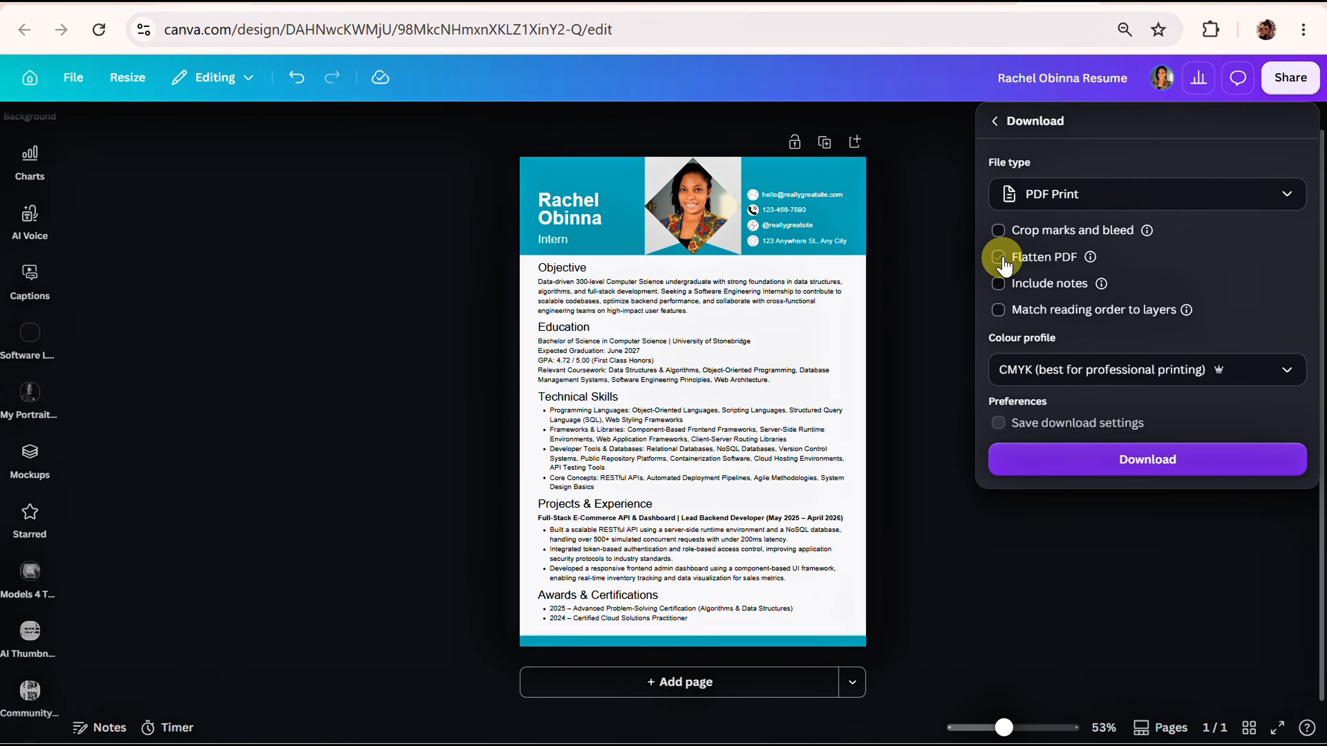
{"action": "left_click", "coordinate": [1175, 209]}
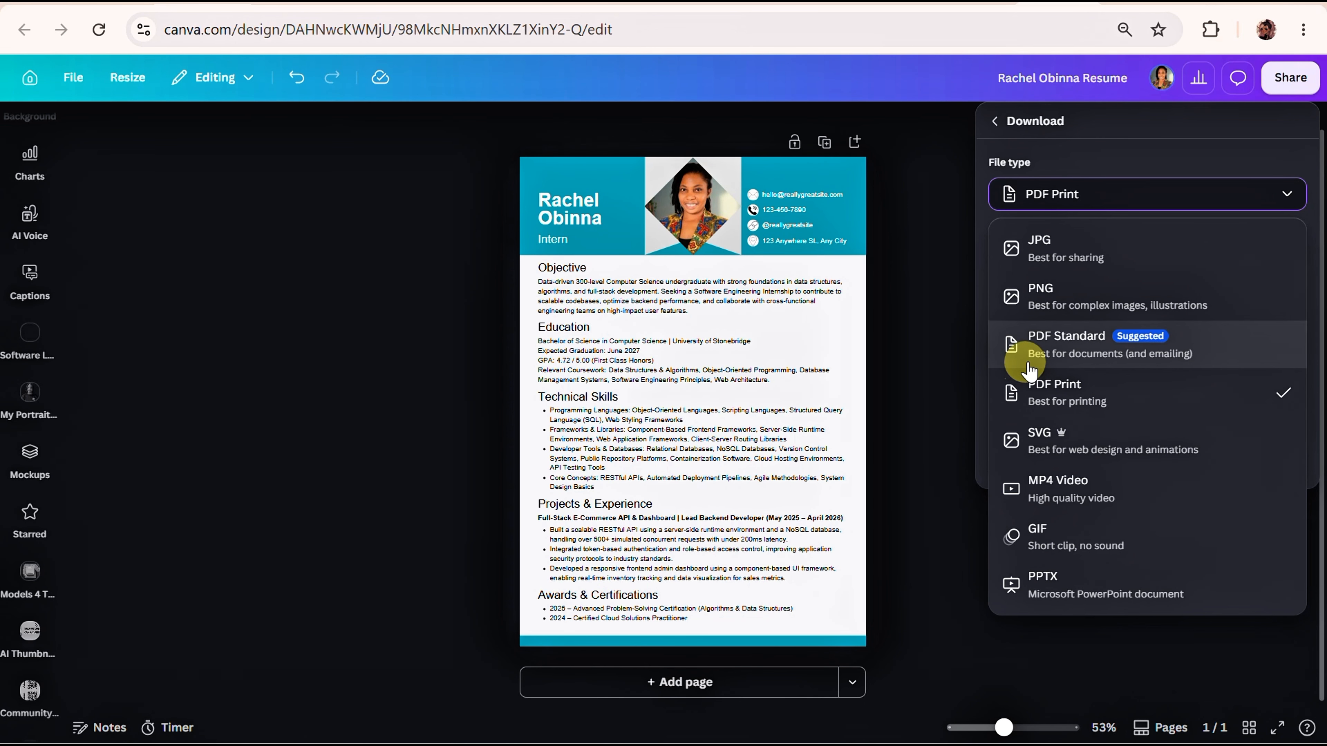
{"action": "left_click", "coordinate": [1087, 357]}
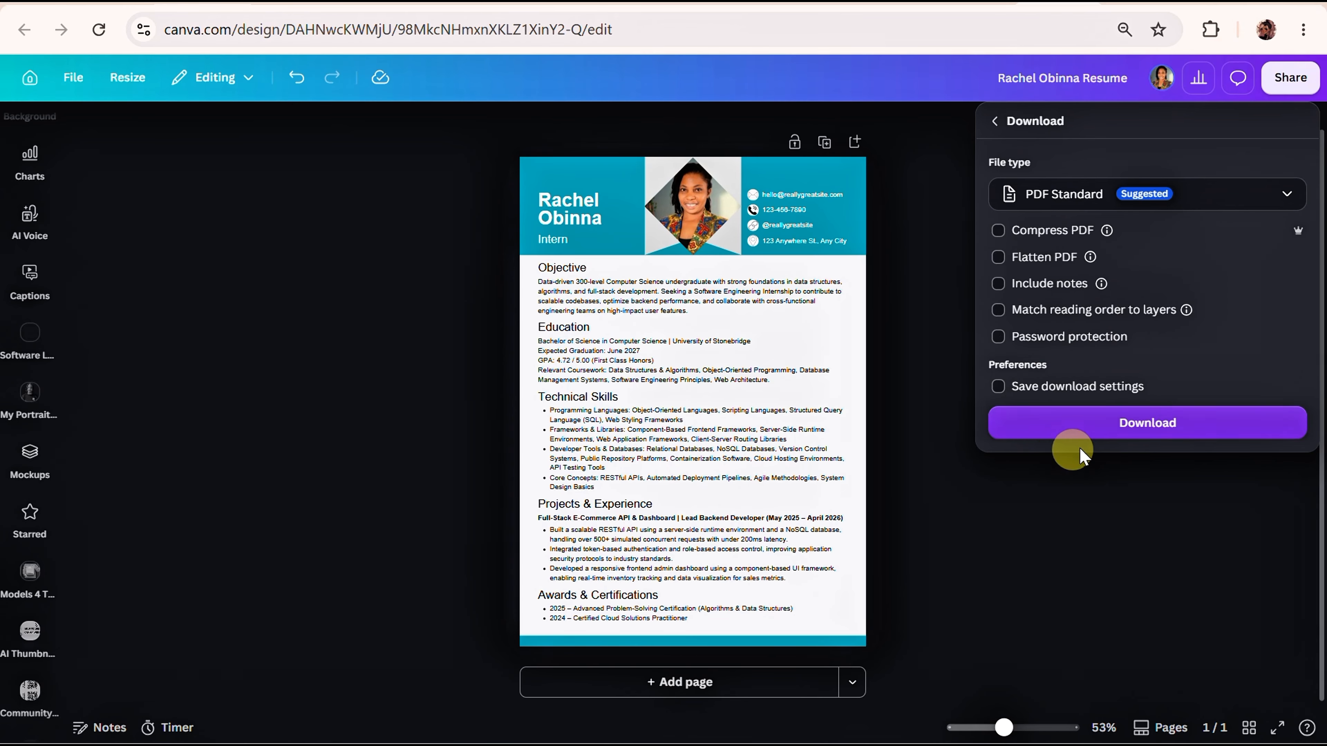